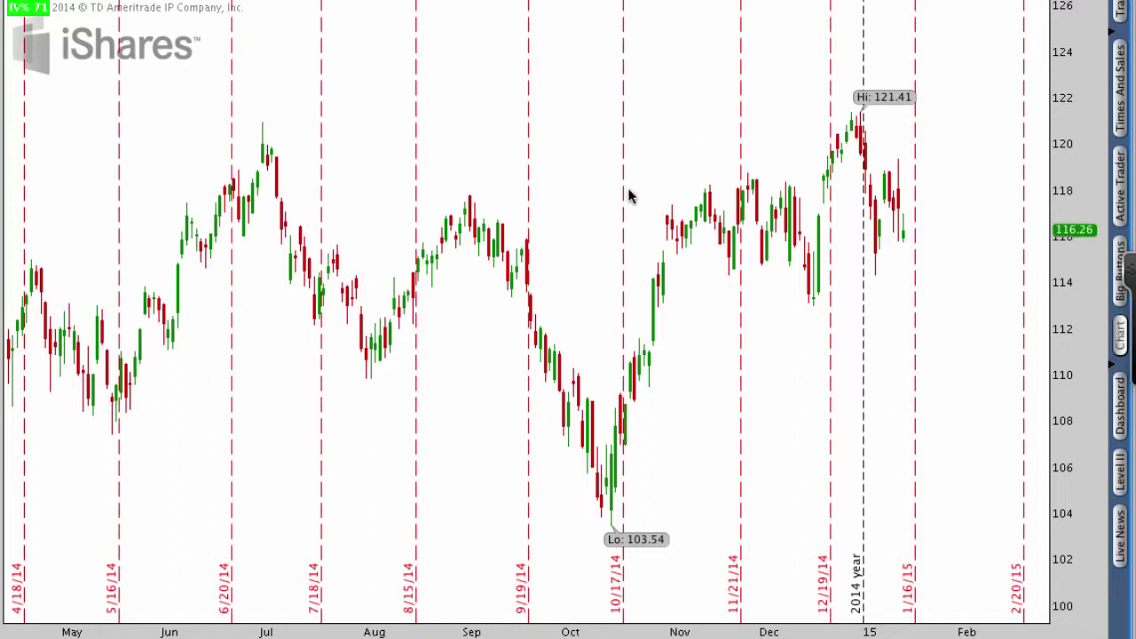
pyautogui.moveTo(424, 163); pyautogui.dragTo(89, 2)
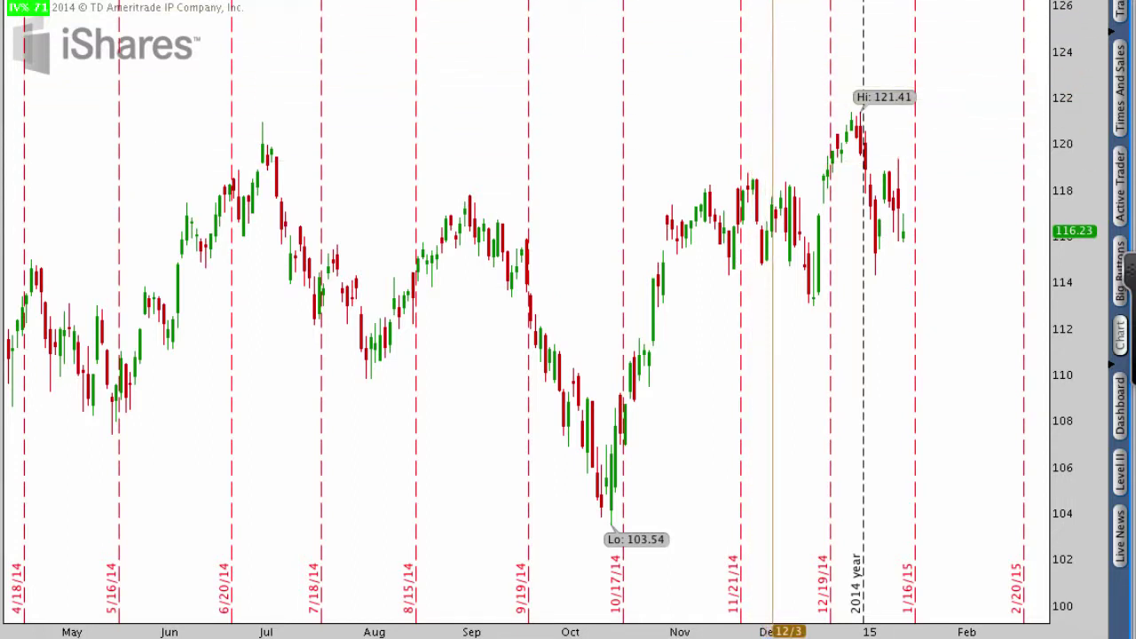
# Step: Open the chart's study editor, search for "mac" and add the MACDTwoLines study as a lower study
pyautogui.click(911, 3)
pyautogui.click(914, 30)
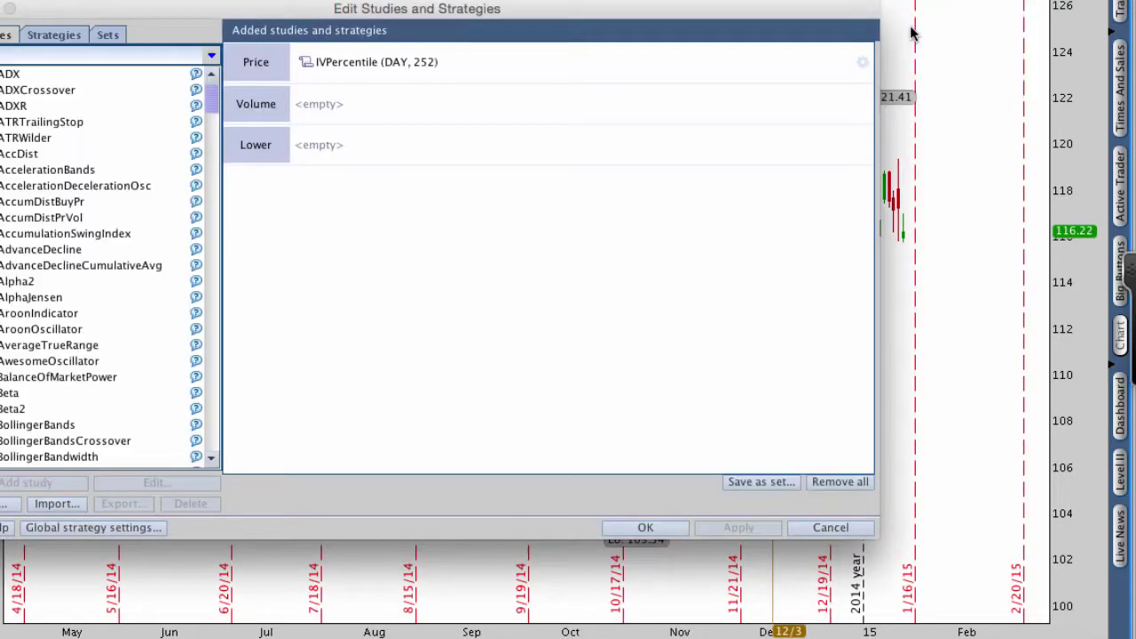
pyautogui.moveTo(452, 16); pyautogui.dragTo(564, 24)
pyautogui.click(202, 66)
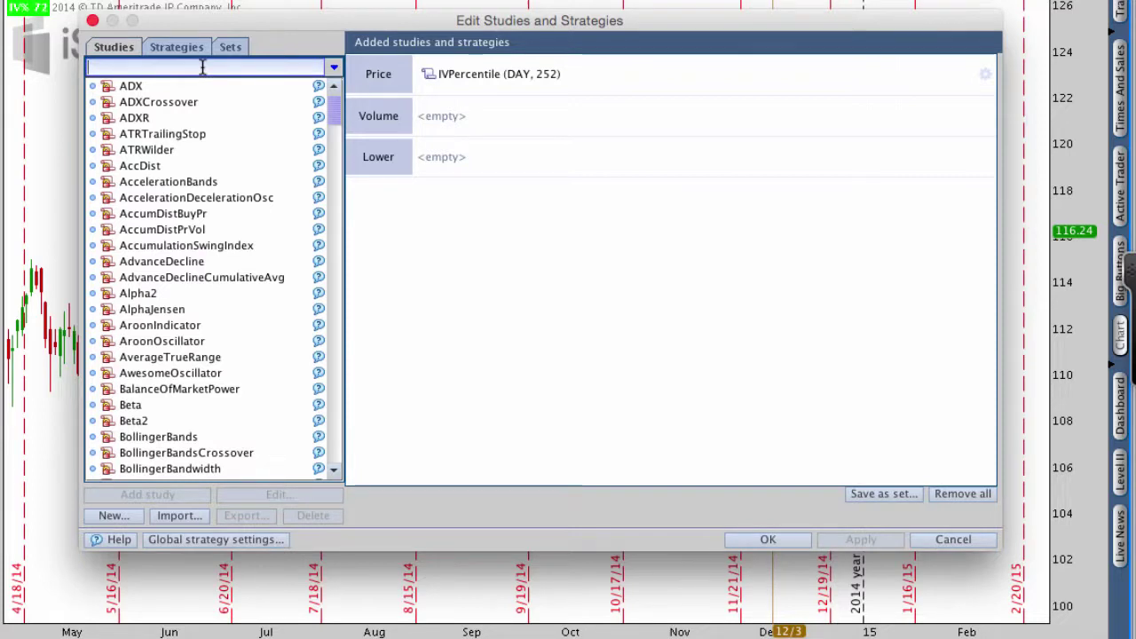
pyautogui.write('mac')
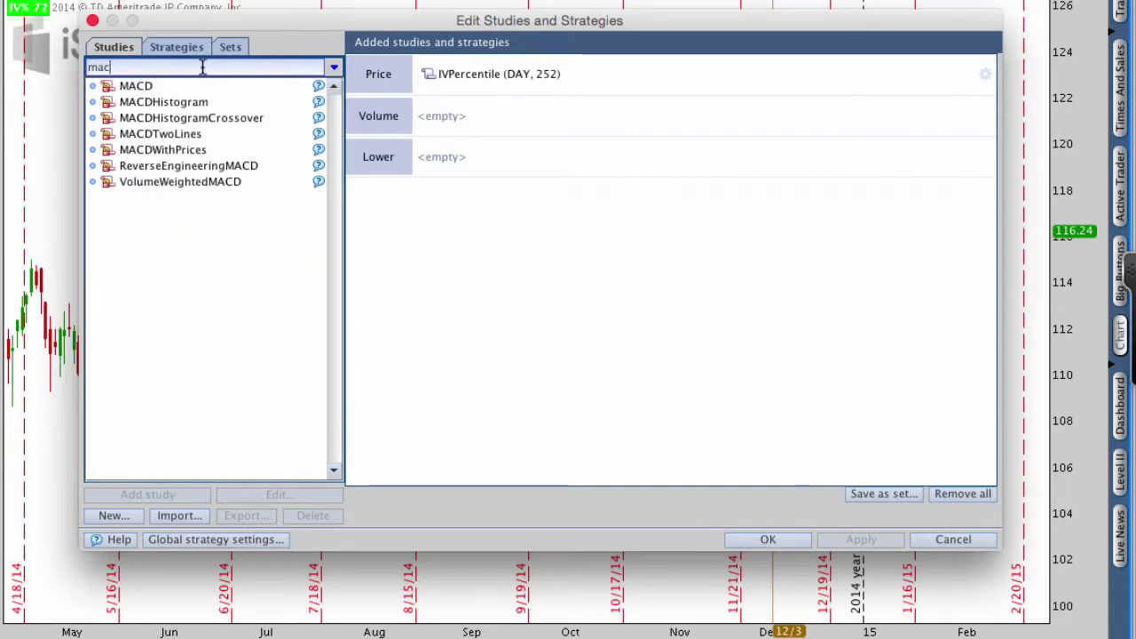
pyautogui.click(188, 134)
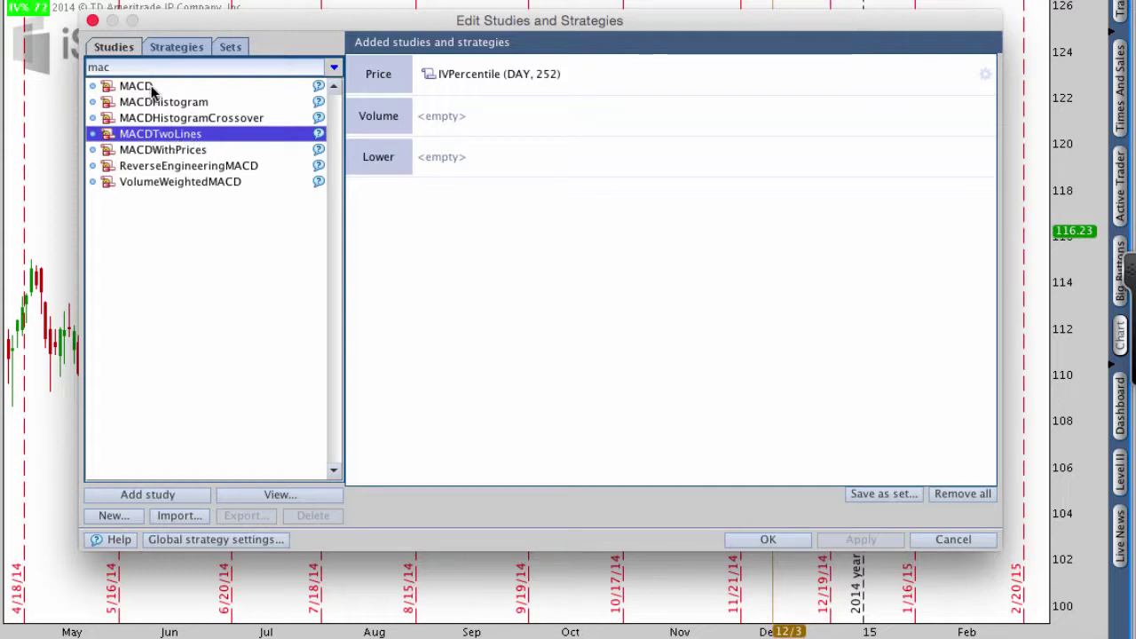
pyautogui.doubleClick(159, 136)
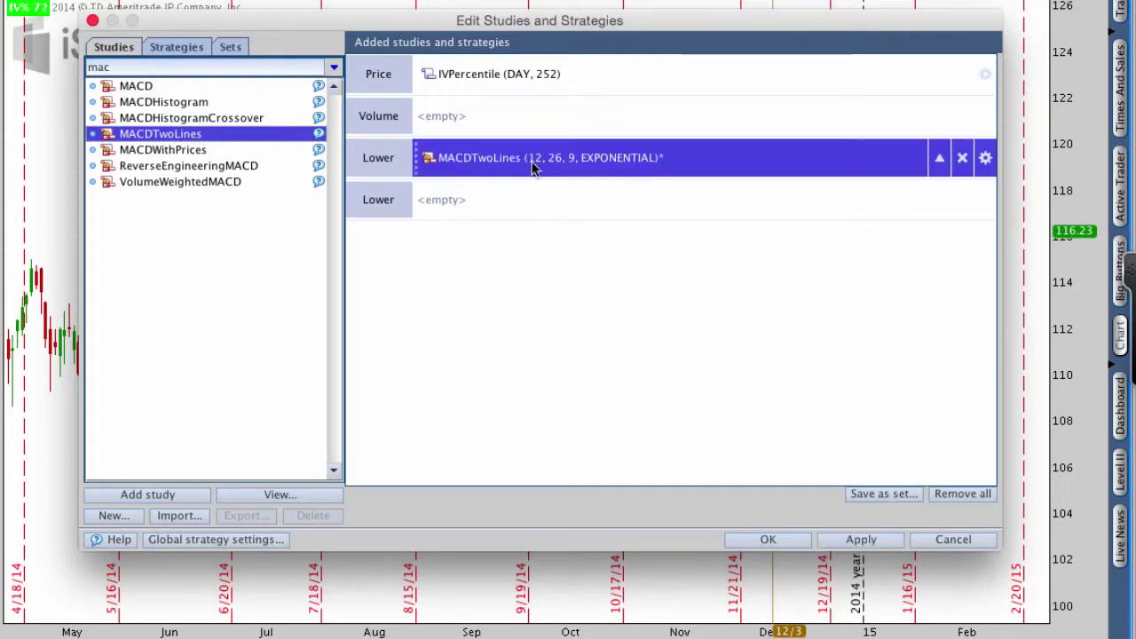
# Step: Set the MACDTwoLines fast length to 15 and slow length to 30, and apply the study to the chart
pyautogui.click(985, 158)
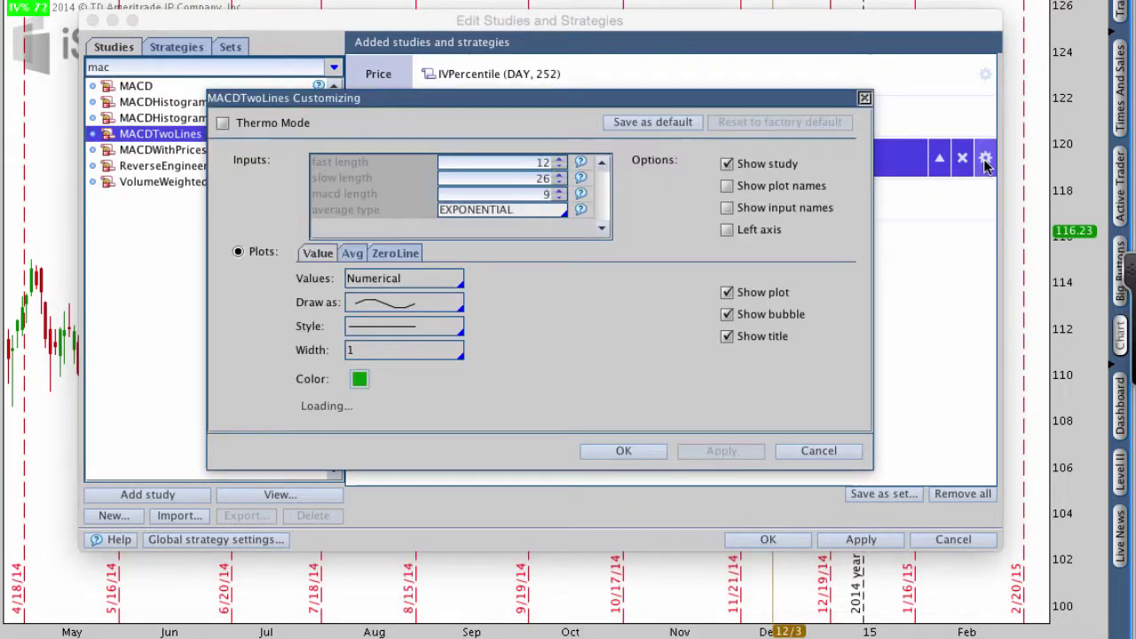
pyautogui.moveTo(551, 96); pyautogui.dragTo(542, 95)
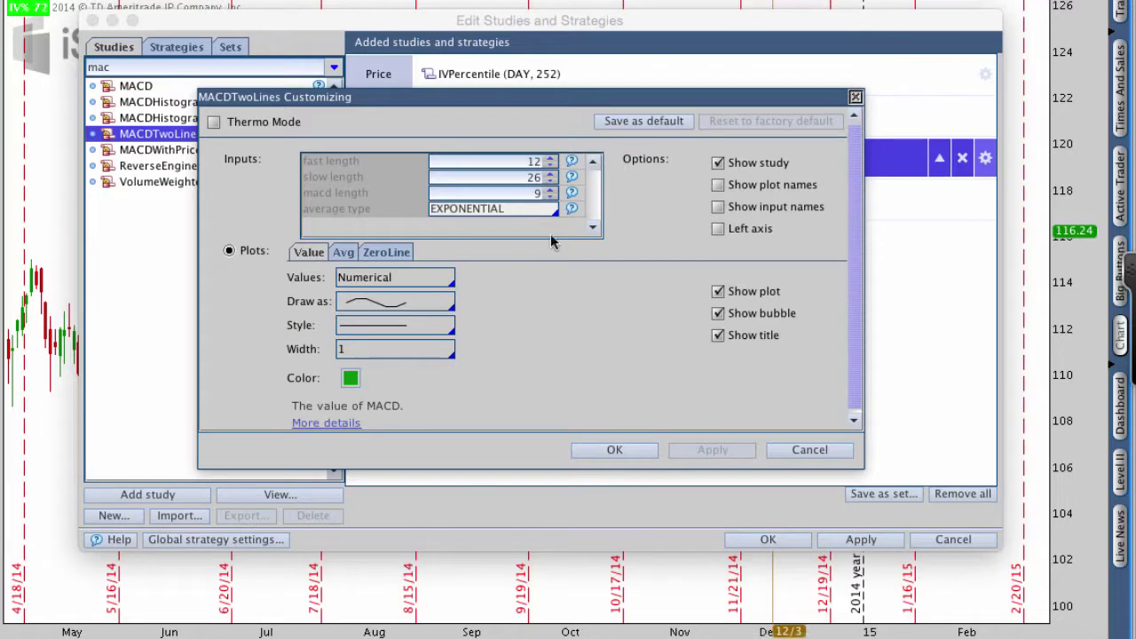
pyautogui.moveTo(302, 163); pyautogui.dragTo(367, 166)
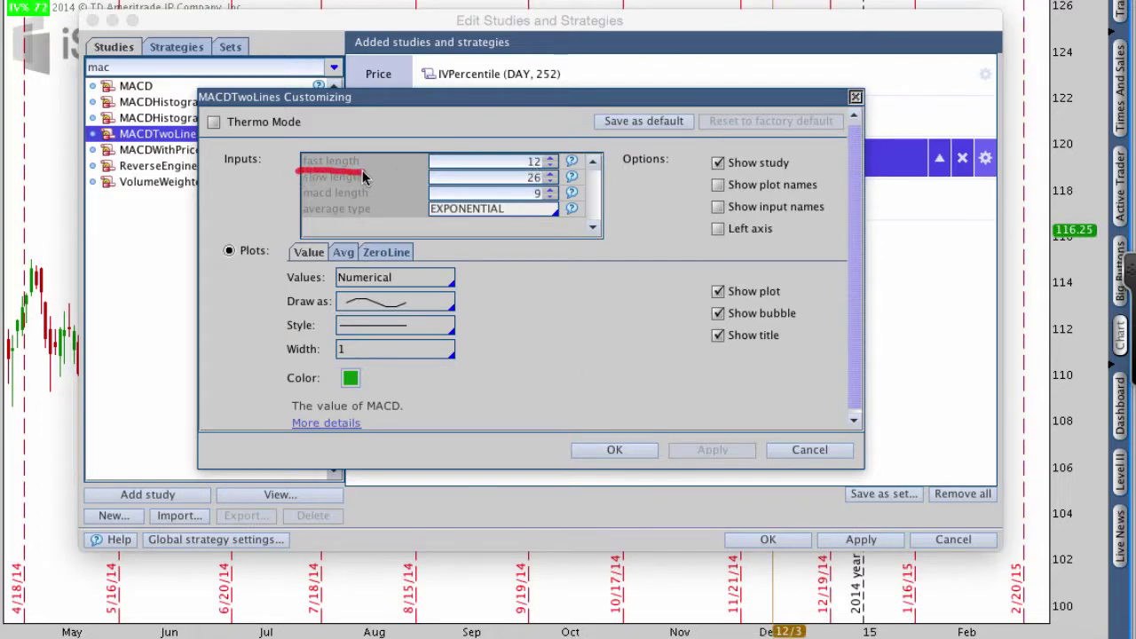
pyautogui.moveTo(518, 168); pyautogui.dragTo(543, 167)
pyautogui.doubleClick(534, 163)
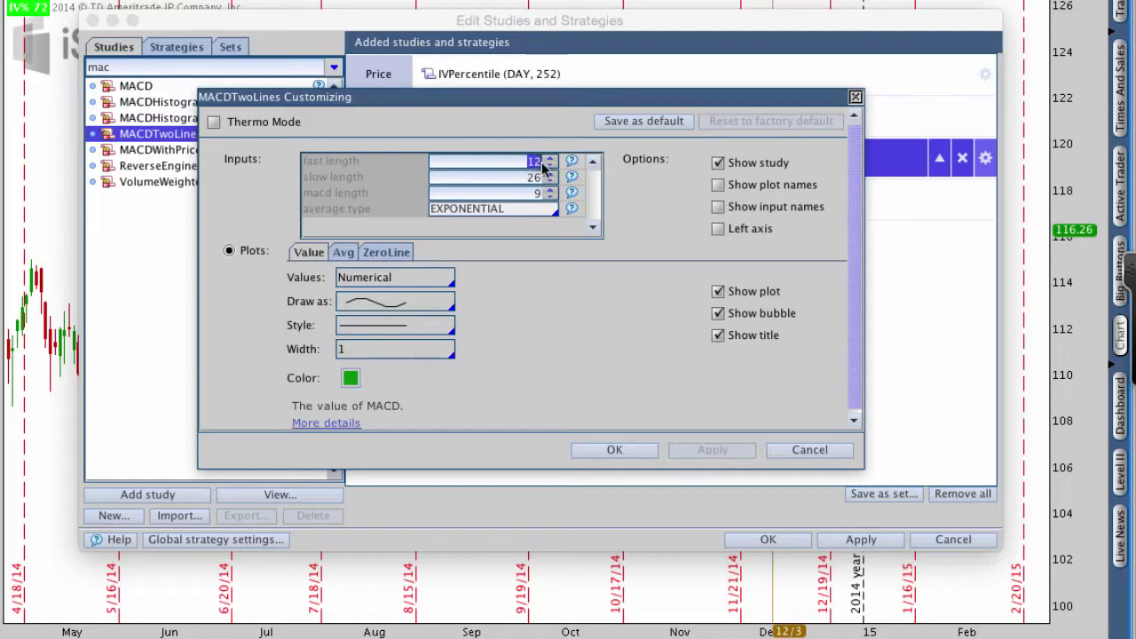
pyautogui.write('15')
pyautogui.doubleClick(530, 178)
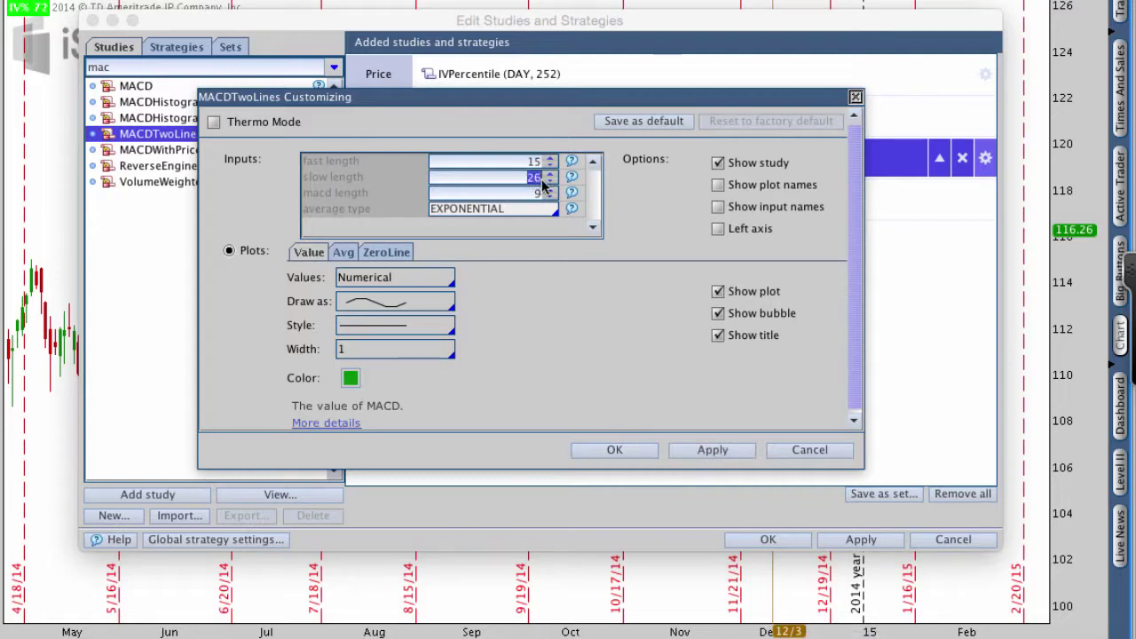
pyautogui.write('30')
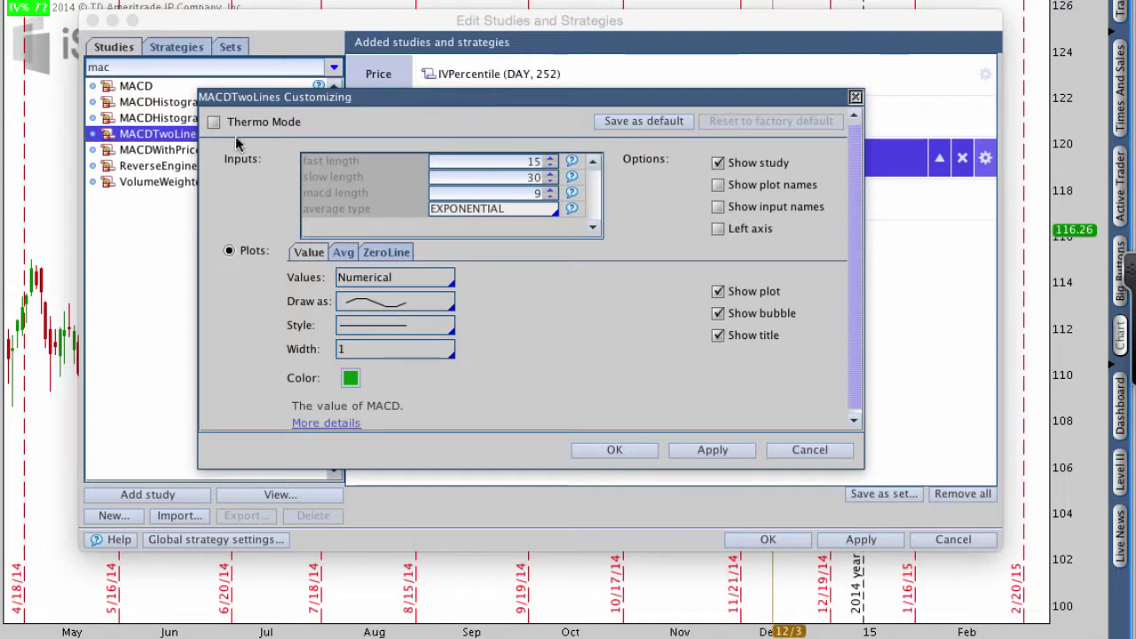
pyautogui.moveTo(226, 124); pyautogui.dragTo(302, 158)
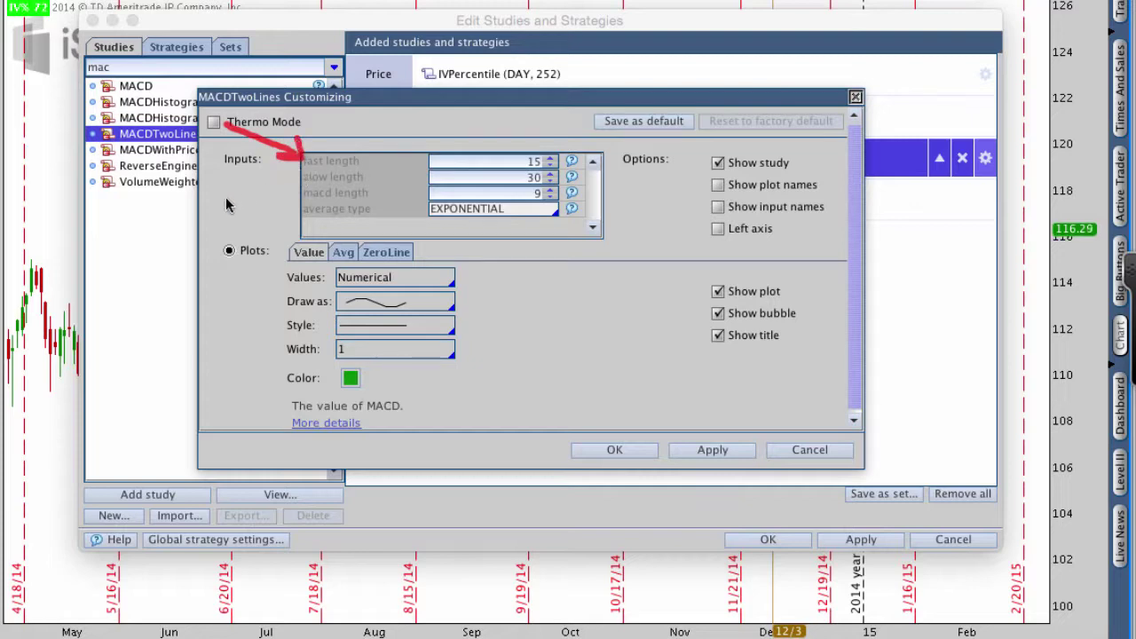
pyautogui.moveTo(222, 201)
pyautogui.mouseDown()
pyautogui.moveTo(295, 184)
pyautogui.moveTo(273, 170)
pyautogui.moveTo(295, 194)
pyautogui.mouseUp()
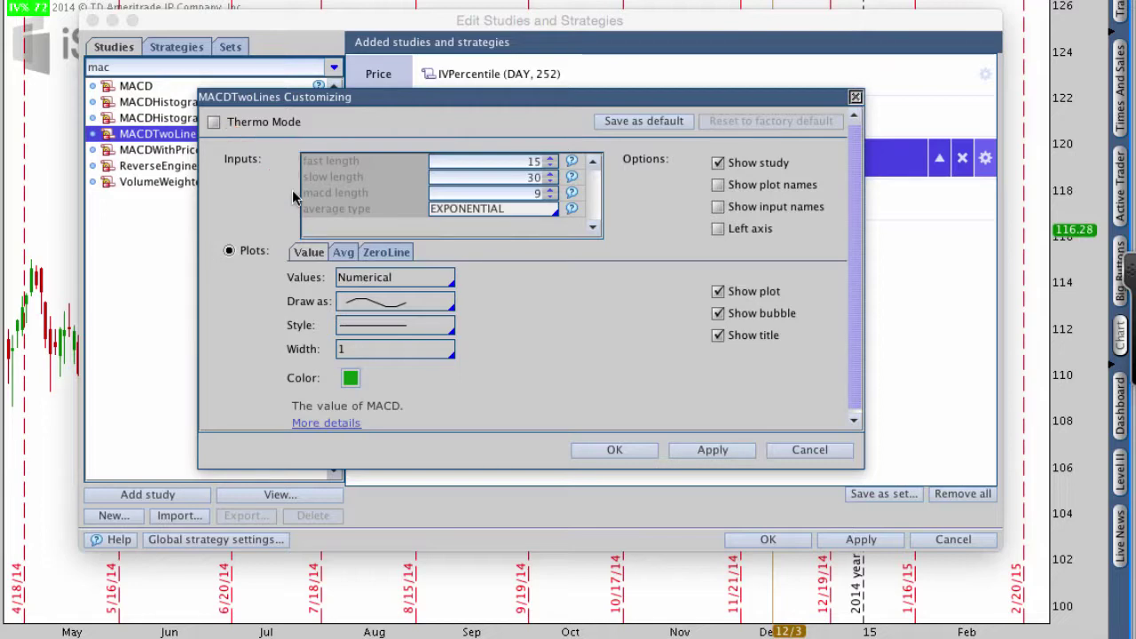
pyautogui.click(707, 452)
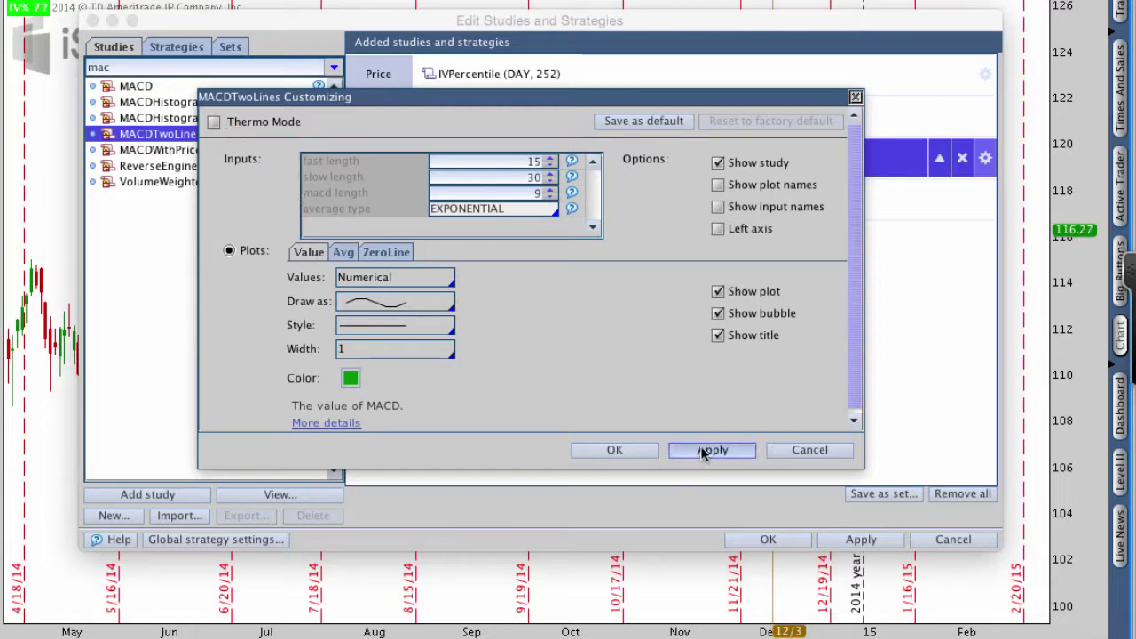
pyautogui.click(638, 448)
pyautogui.click(834, 536)
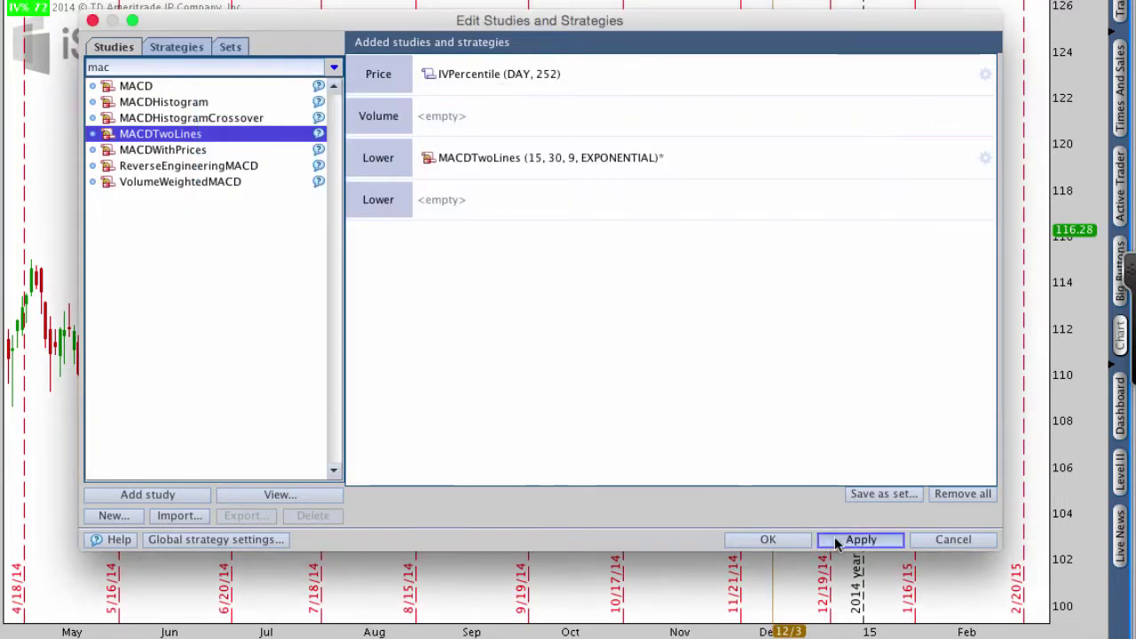
pyautogui.click(778, 543)
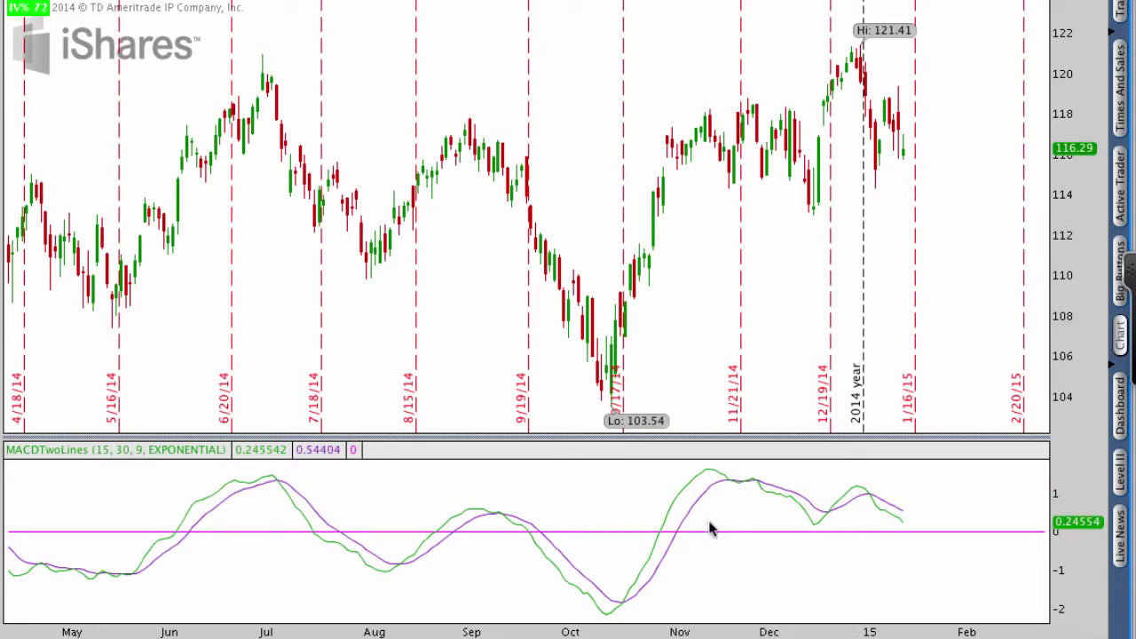
# Step: Examine the two MACD lines and compare their July and August crossovers with the price moves that follow
pyautogui.moveTo(172, 373); pyautogui.dragTo(211, 487)
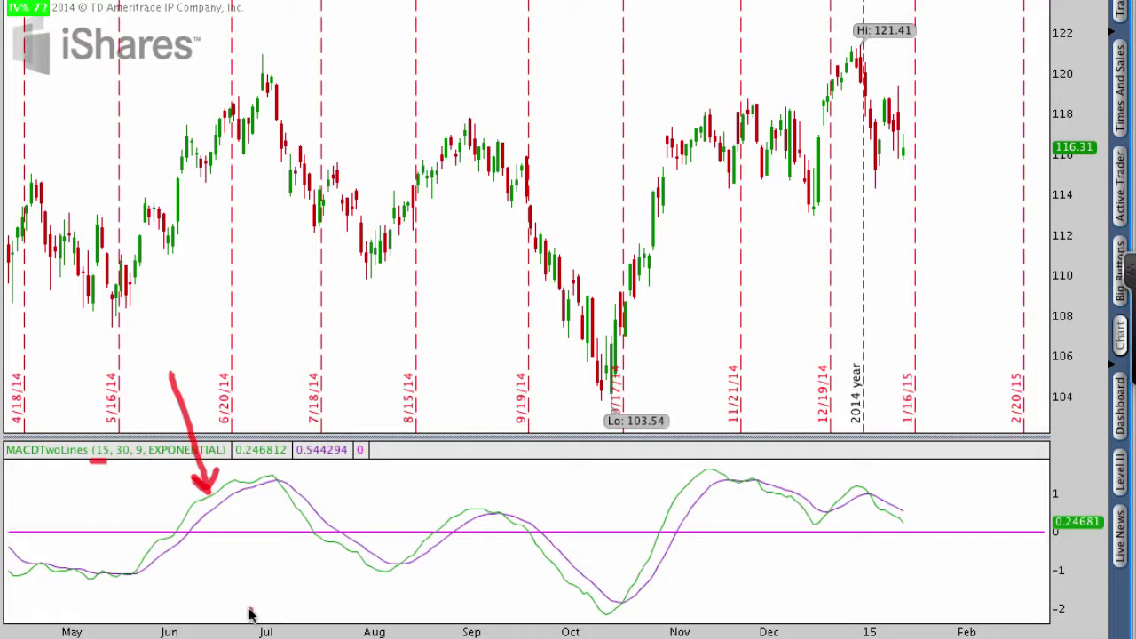
pyautogui.moveTo(250, 610)
pyautogui.mouseDown()
pyautogui.moveTo(181, 549)
pyautogui.moveTo(186, 568)
pyautogui.moveTo(206, 558)
pyautogui.mouseUp()
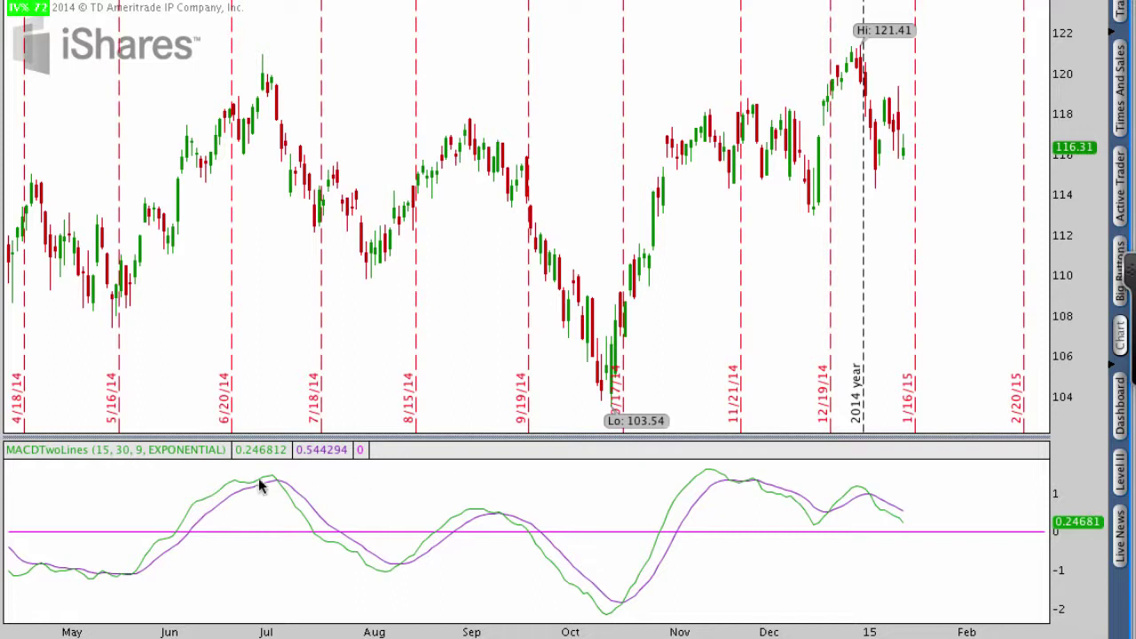
pyautogui.moveTo(281, 473)
pyautogui.mouseDown()
pyautogui.moveTo(266, 467)
pyautogui.moveTo(256, 495)
pyautogui.moveTo(284, 497)
pyautogui.moveTo(282, 474)
pyautogui.mouseUp()
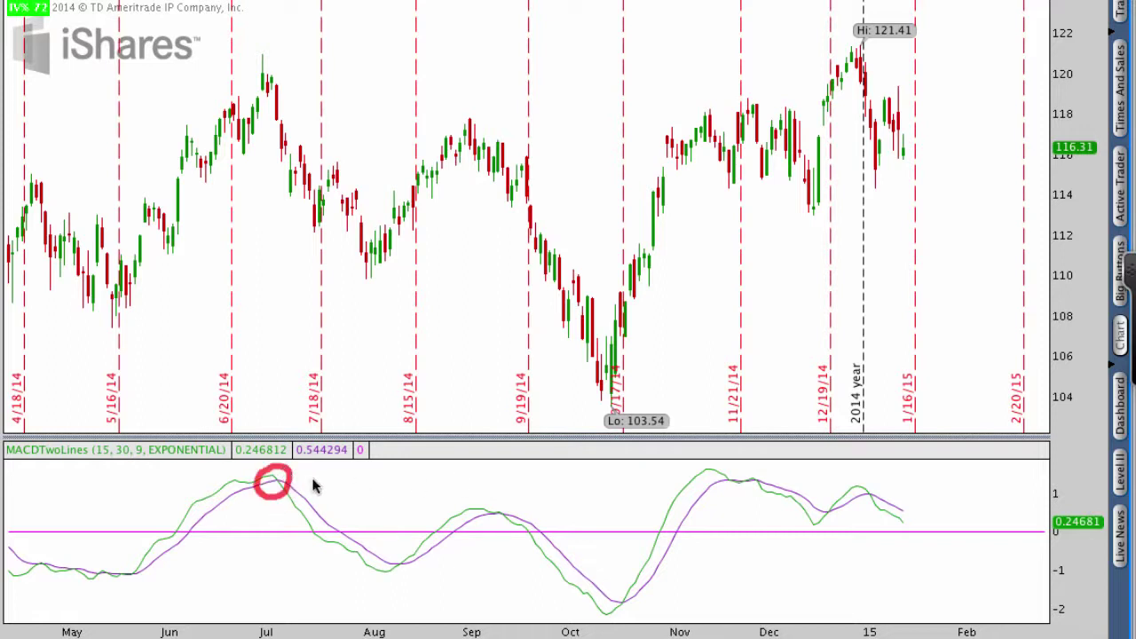
pyautogui.moveTo(292, 350)
pyautogui.mouseDown()
pyautogui.moveTo(280, 455)
pyautogui.moveTo(266, 426)
pyautogui.moveTo(277, 455)
pyautogui.moveTo(311, 435)
pyautogui.mouseUp()
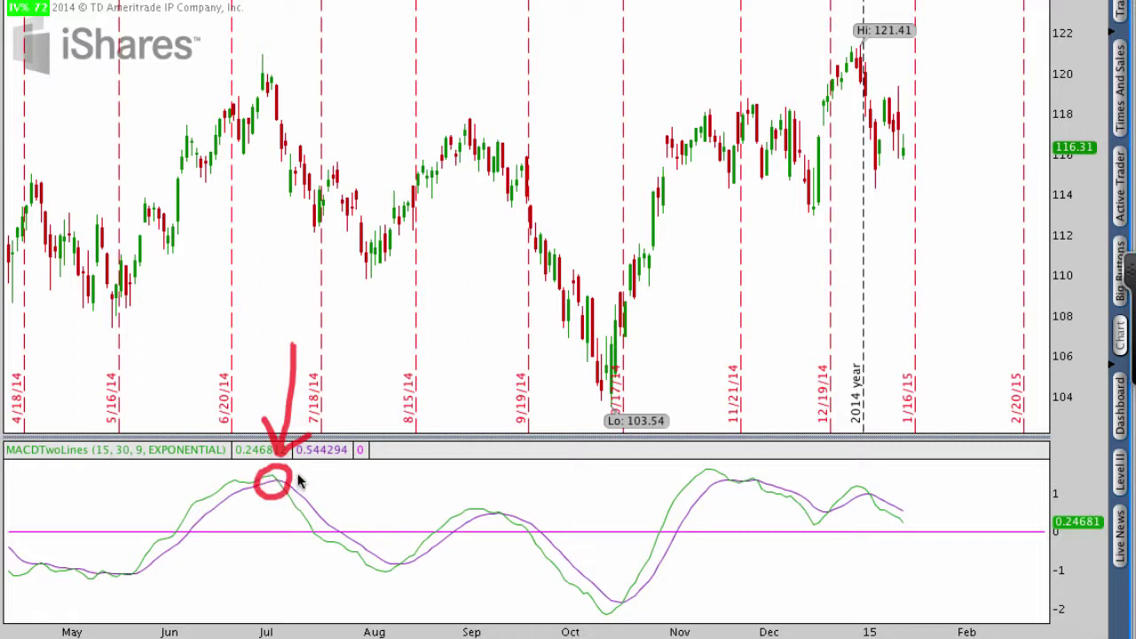
pyautogui.moveTo(315, 301)
pyautogui.mouseDown()
pyautogui.moveTo(291, 306)
pyautogui.moveTo(317, 322)
pyautogui.moveTo(302, 341)
pyautogui.moveTo(282, 336)
pyautogui.mouseUp()
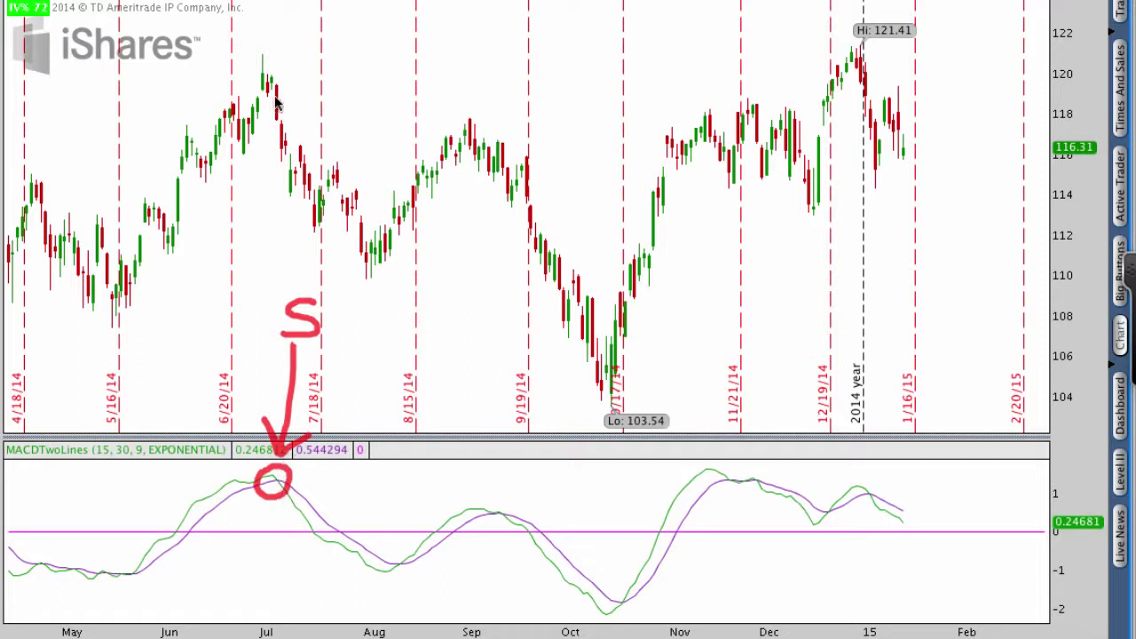
pyautogui.moveTo(281, 86)
pyautogui.mouseDown()
pyautogui.moveTo(267, 122)
pyautogui.moveTo(284, 139)
pyautogui.moveTo(295, 98)
pyautogui.moveTo(378, 247)
pyautogui.moveTo(352, 226)
pyautogui.moveTo(378, 246)
pyautogui.moveTo(381, 216)
pyautogui.mouseUp()
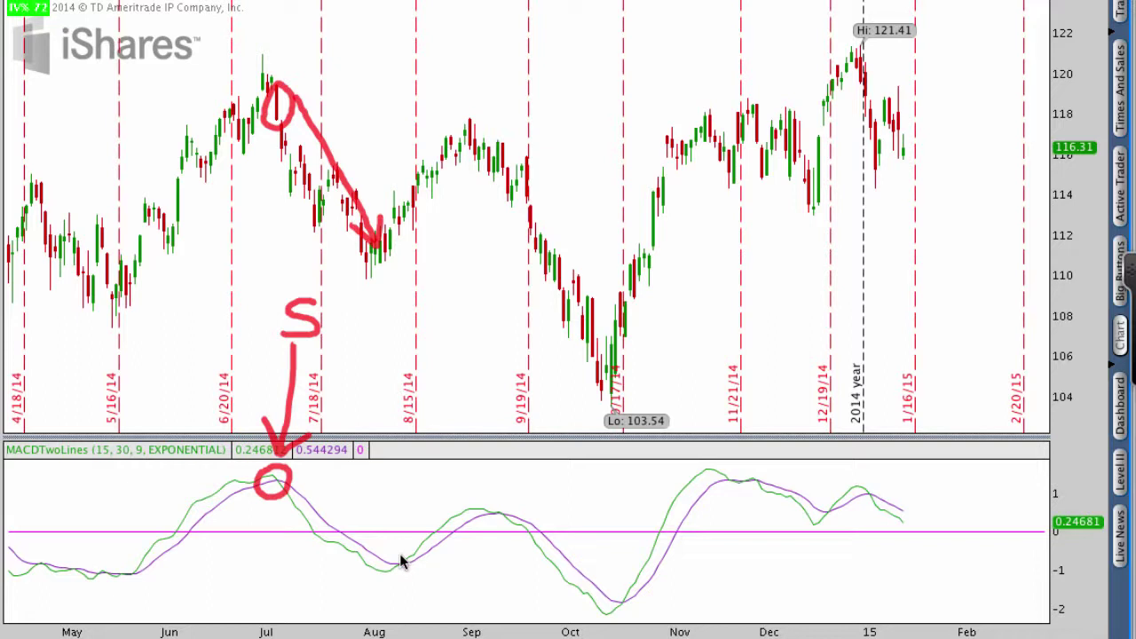
pyautogui.moveTo(408, 547)
pyautogui.mouseDown()
pyautogui.moveTo(386, 558)
pyautogui.moveTo(389, 577)
pyautogui.moveTo(412, 575)
pyautogui.moveTo(413, 548)
pyautogui.moveTo(407, 554)
pyautogui.mouseUp()
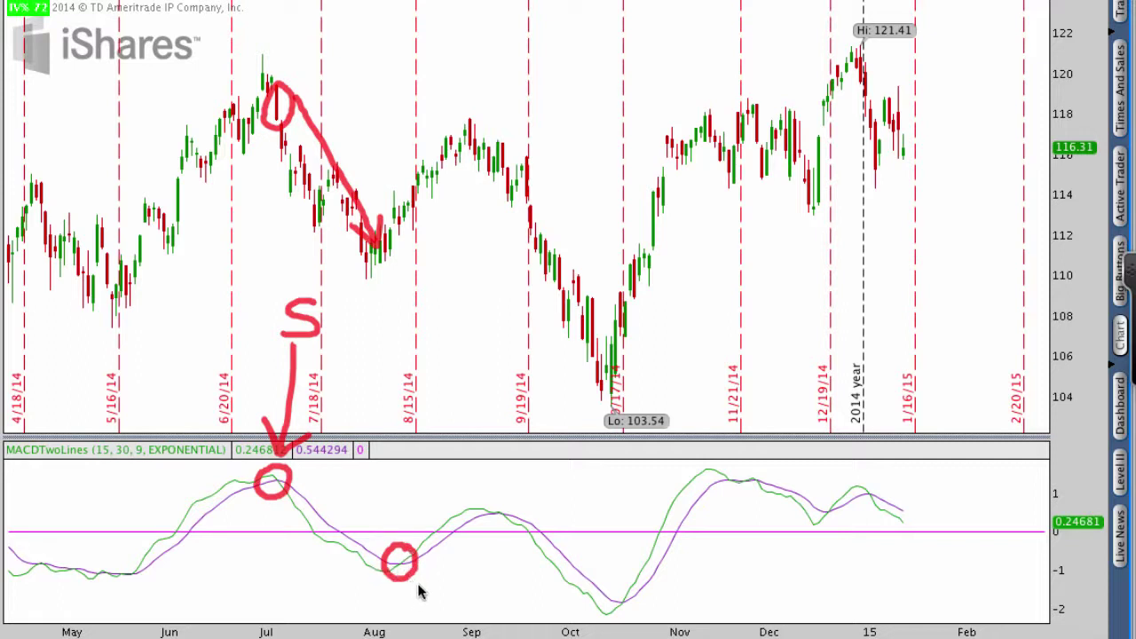
pyautogui.moveTo(421, 596)
pyautogui.mouseDown()
pyautogui.moveTo(428, 577)
pyautogui.moveTo(424, 600)
pyautogui.moveTo(441, 598)
pyautogui.moveTo(424, 607)
pyautogui.mouseUp()
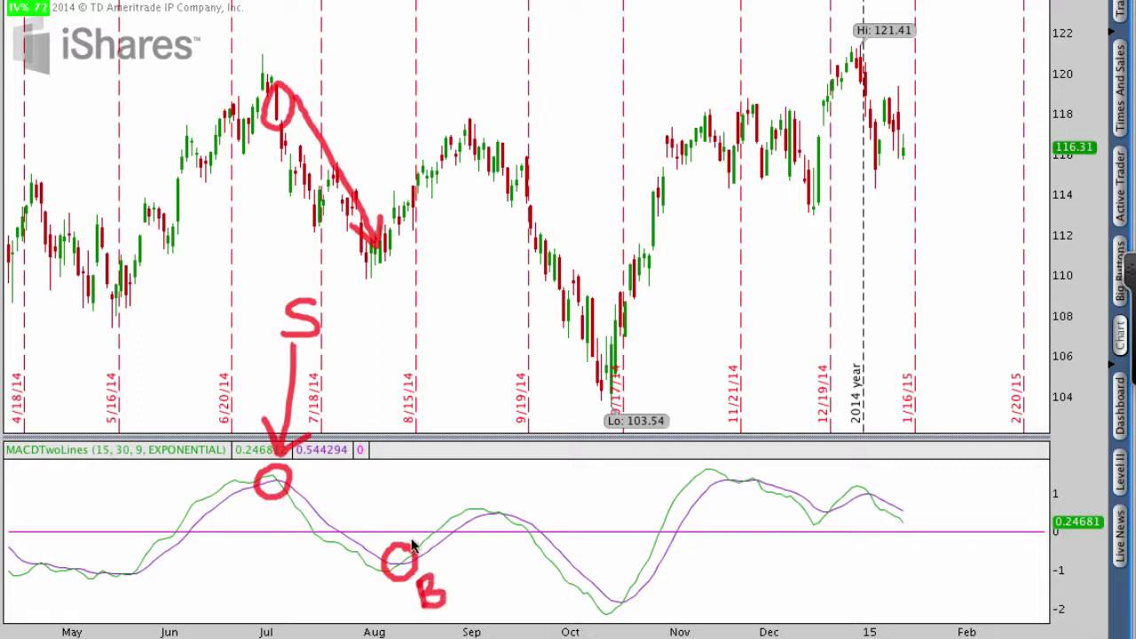
pyautogui.moveTo(372, 246)
pyautogui.mouseDown()
pyautogui.moveTo(391, 259)
pyautogui.moveTo(391, 235)
pyautogui.moveTo(484, 146)
pyautogui.moveTo(465, 144)
pyautogui.moveTo(481, 167)
pyautogui.mouseUp()
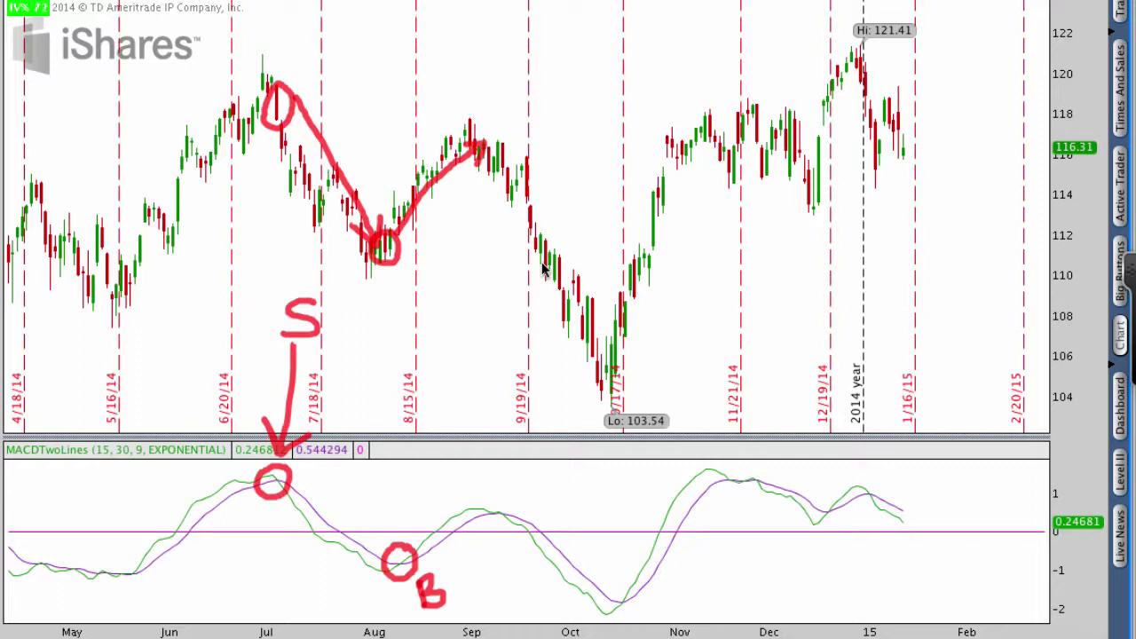
pyautogui.press('Escape')
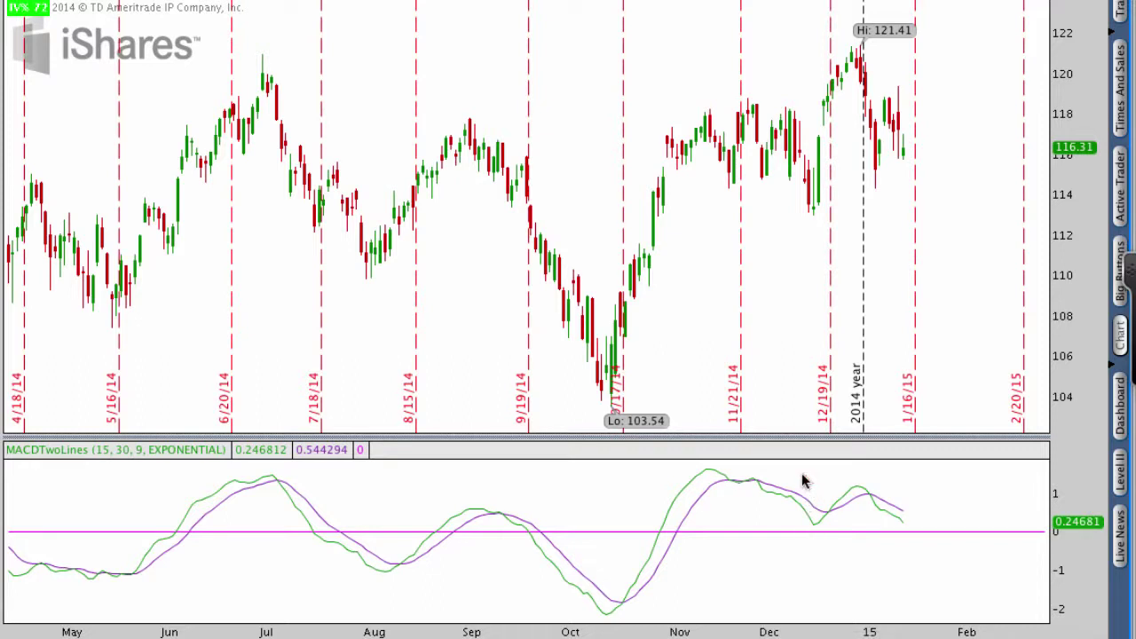
# Step: Compare the MACD lines' November to December decline and their October to November rise with price in the same periods
pyautogui.moveTo(818, 483)
pyautogui.mouseDown()
pyautogui.moveTo(718, 462)
pyautogui.moveTo(707, 492)
pyautogui.moveTo(796, 535)
pyautogui.moveTo(838, 507)
pyautogui.moveTo(819, 487)
pyautogui.mouseUp()
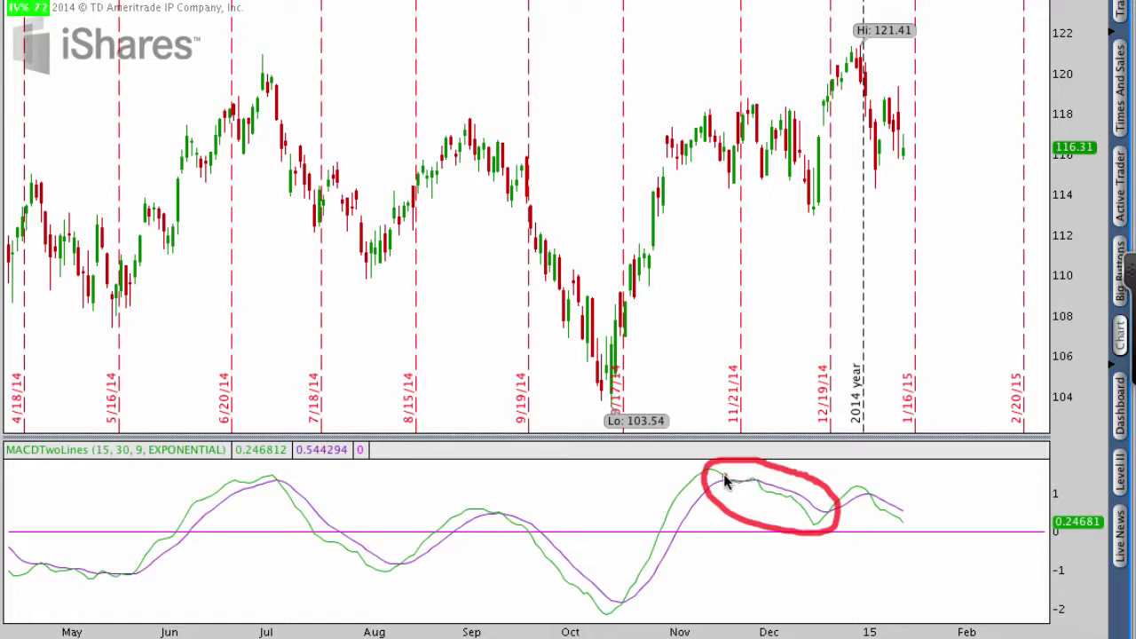
pyautogui.moveTo(724, 480)
pyautogui.mouseDown()
pyautogui.moveTo(766, 481)
pyautogui.moveTo(812, 523)
pyautogui.mouseUp()
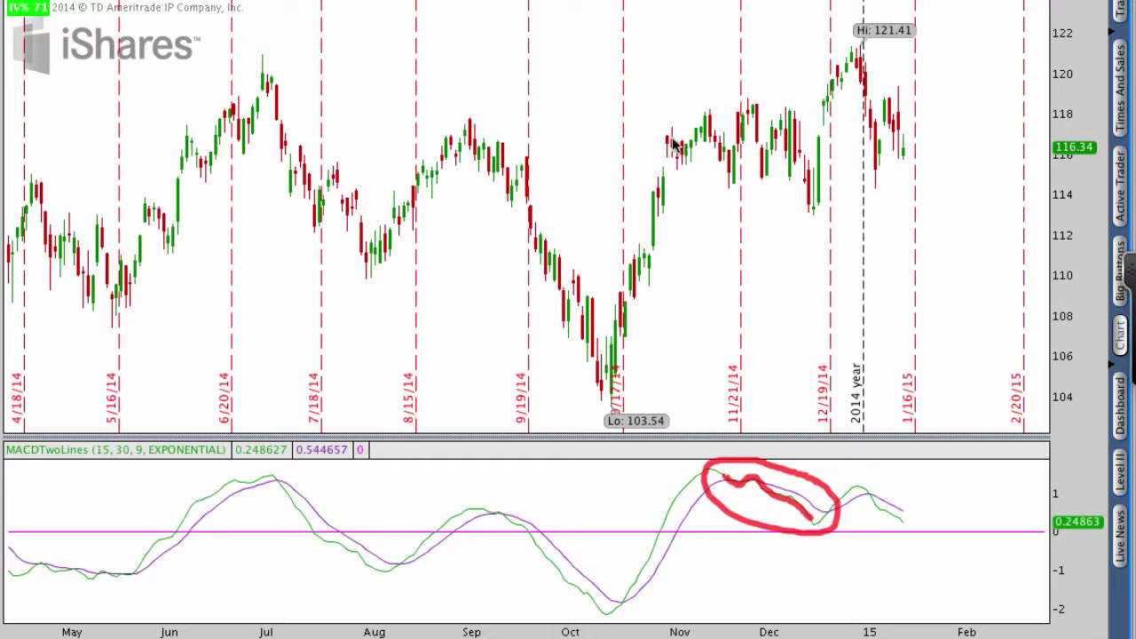
pyautogui.moveTo(672, 140)
pyautogui.mouseDown()
pyautogui.moveTo(830, 136)
pyautogui.moveTo(817, 127)
pyautogui.moveTo(818, 144)
pyautogui.mouseUp()
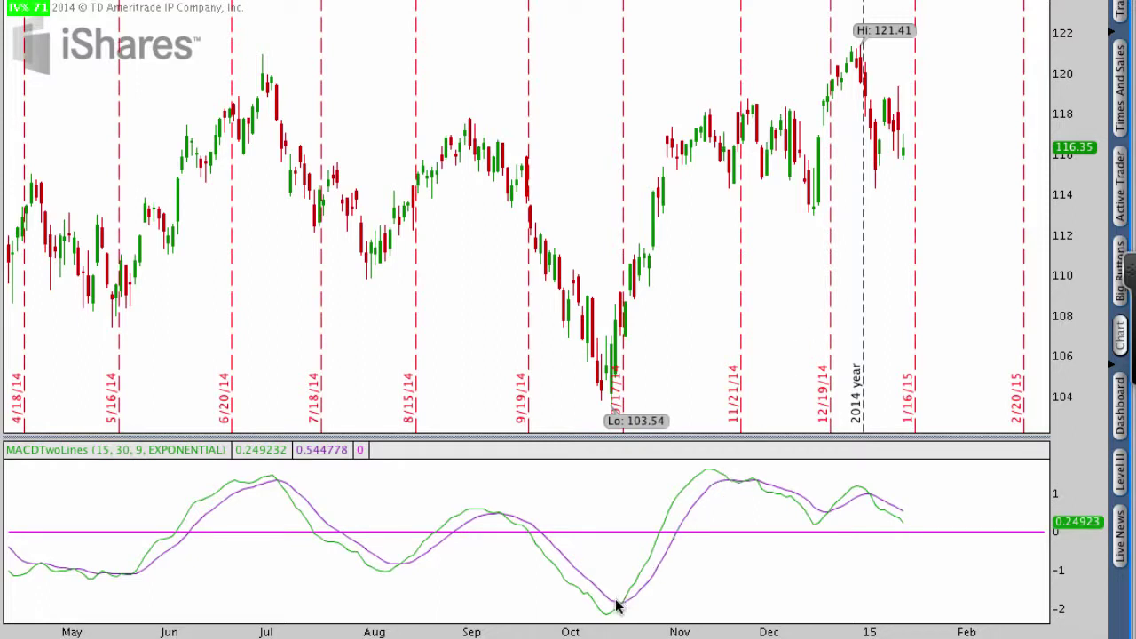
pyautogui.moveTo(617, 606)
pyautogui.mouseDown()
pyautogui.moveTo(701, 483)
pyautogui.moveTo(729, 463)
pyautogui.moveTo(727, 487)
pyautogui.mouseUp()
pyautogui.moveTo(612, 377)
pyautogui.mouseDown()
pyautogui.moveTo(683, 199)
pyautogui.moveTo(741, 123)
pyautogui.moveTo(740, 153)
pyautogui.mouseUp()
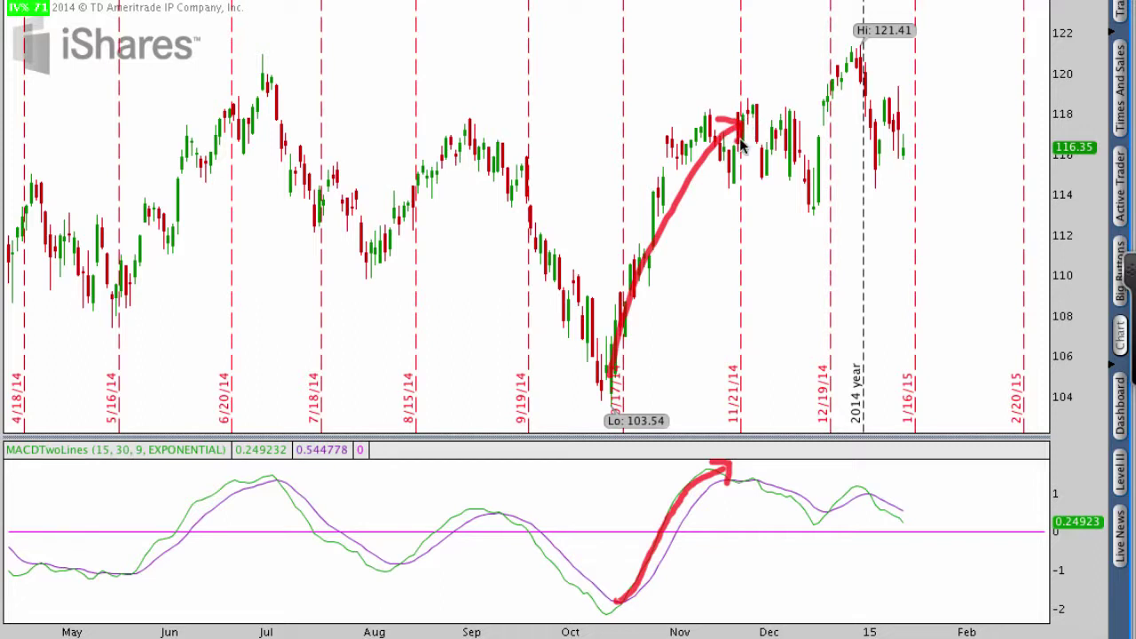
pyautogui.press('Escape')
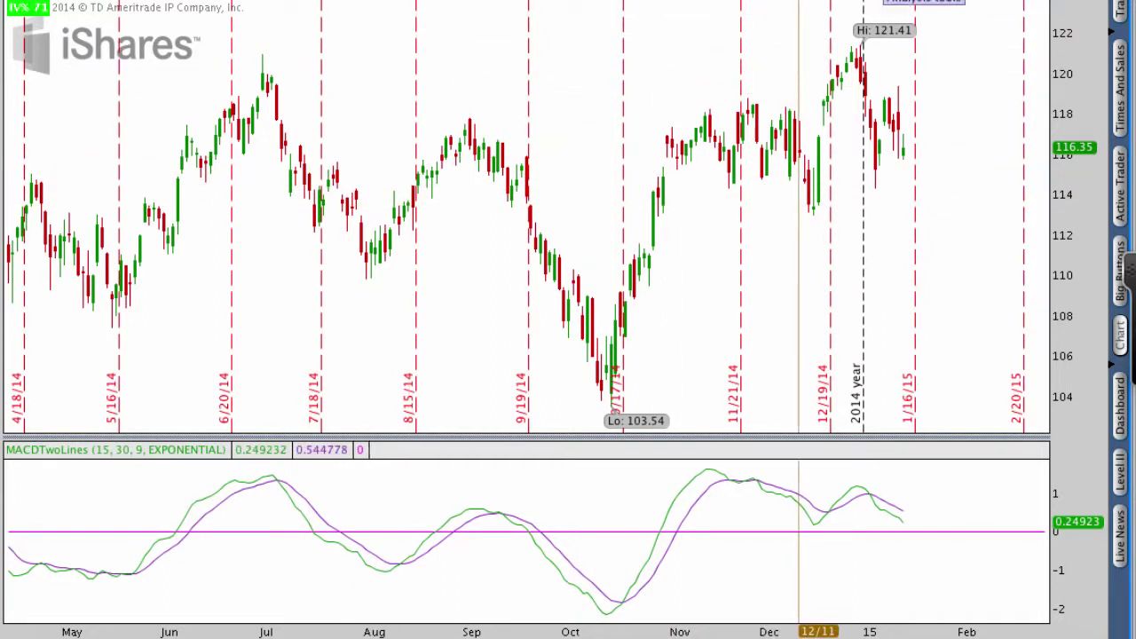
# Step: Open the chart's study editor, search for "cci" and add the CCI study as a lower study
pyautogui.click(905, 4)
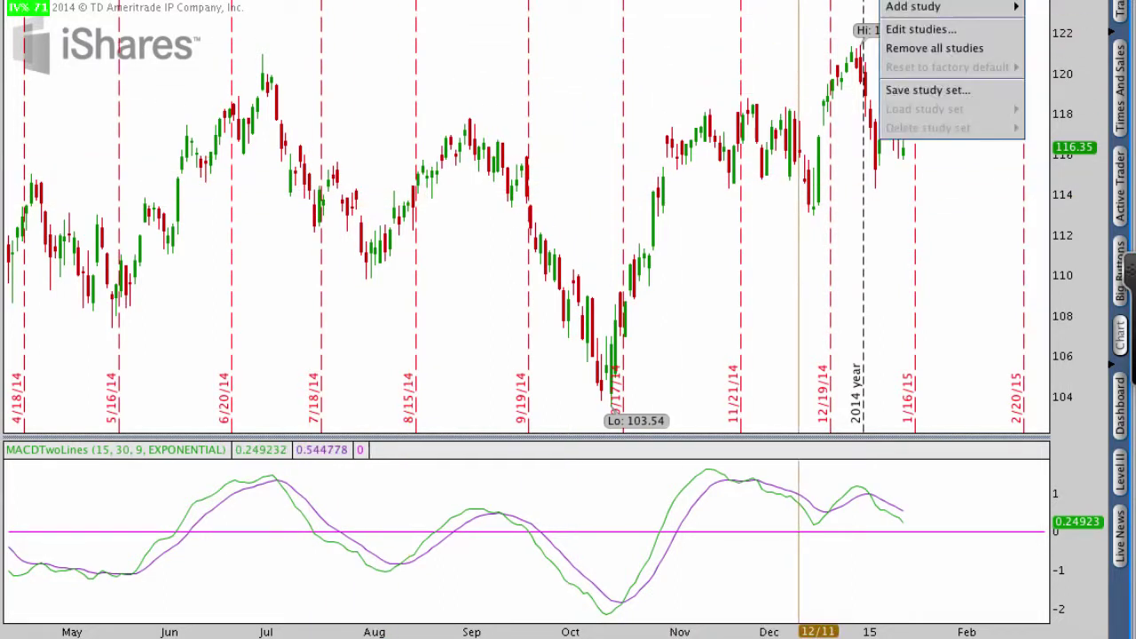
pyautogui.click(909, 30)
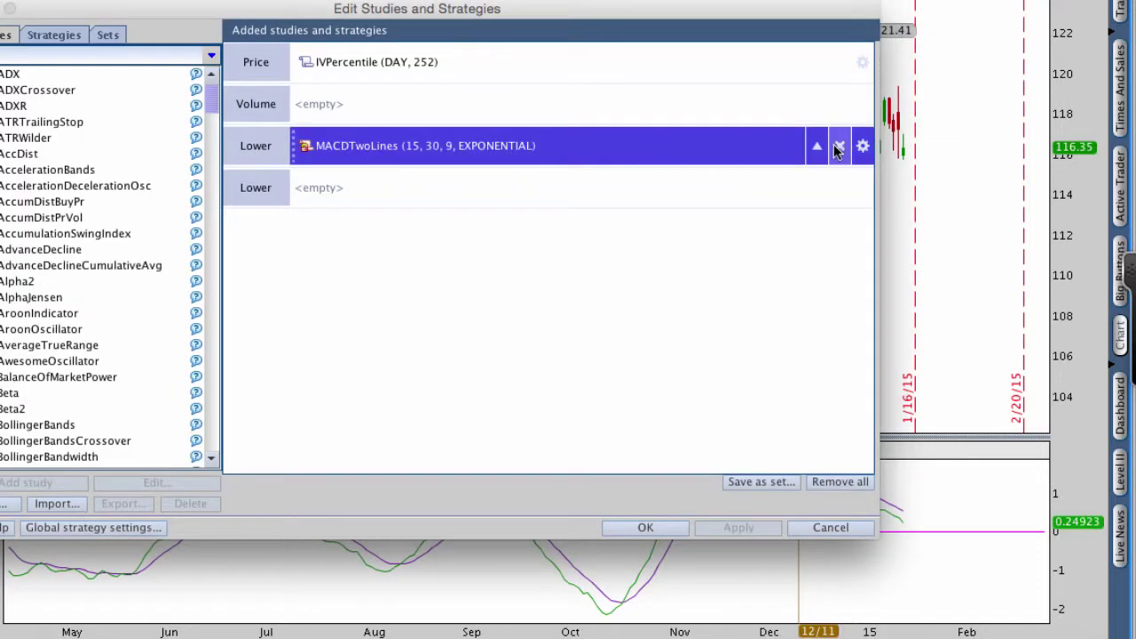
pyautogui.click(162, 56)
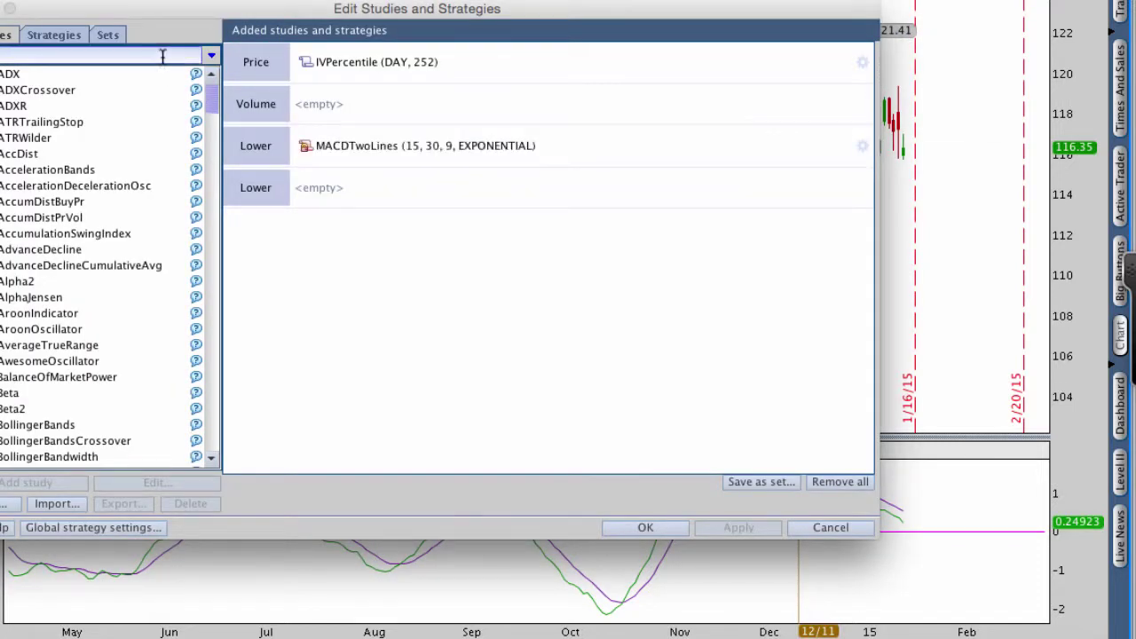
pyautogui.write('cci')
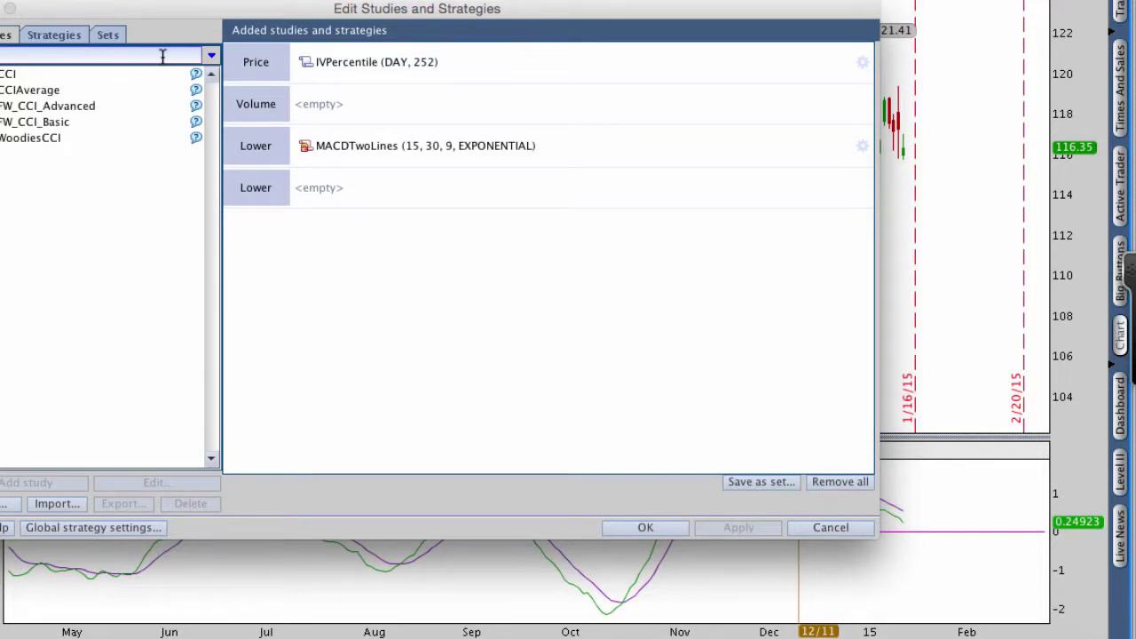
pyautogui.doubleClick(75, 73)
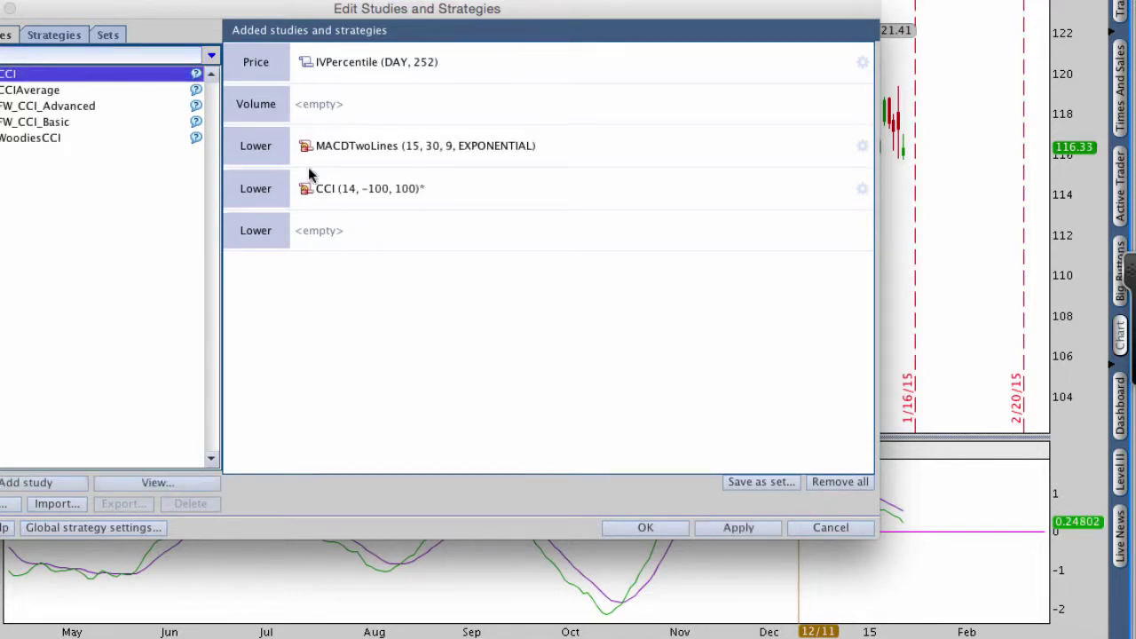
# Step: Set the CCI study's length to 31 and apply the study to the chart
pyautogui.click(862, 188)
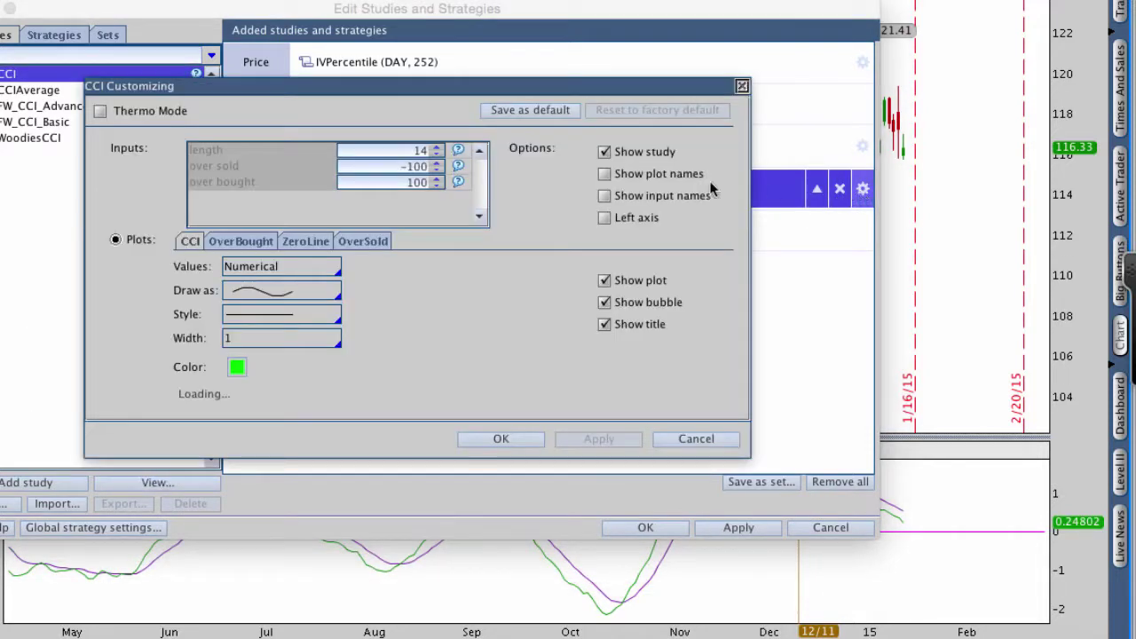
pyautogui.doubleClick(430, 152)
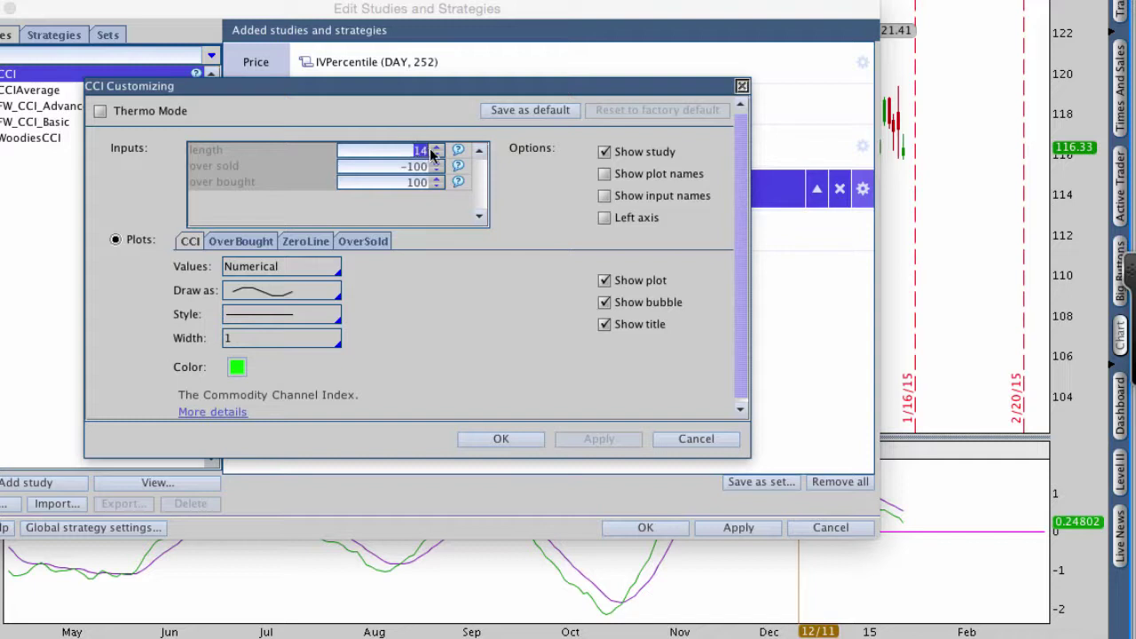
pyautogui.write('31')
pyautogui.click(490, 436)
pyautogui.click(726, 524)
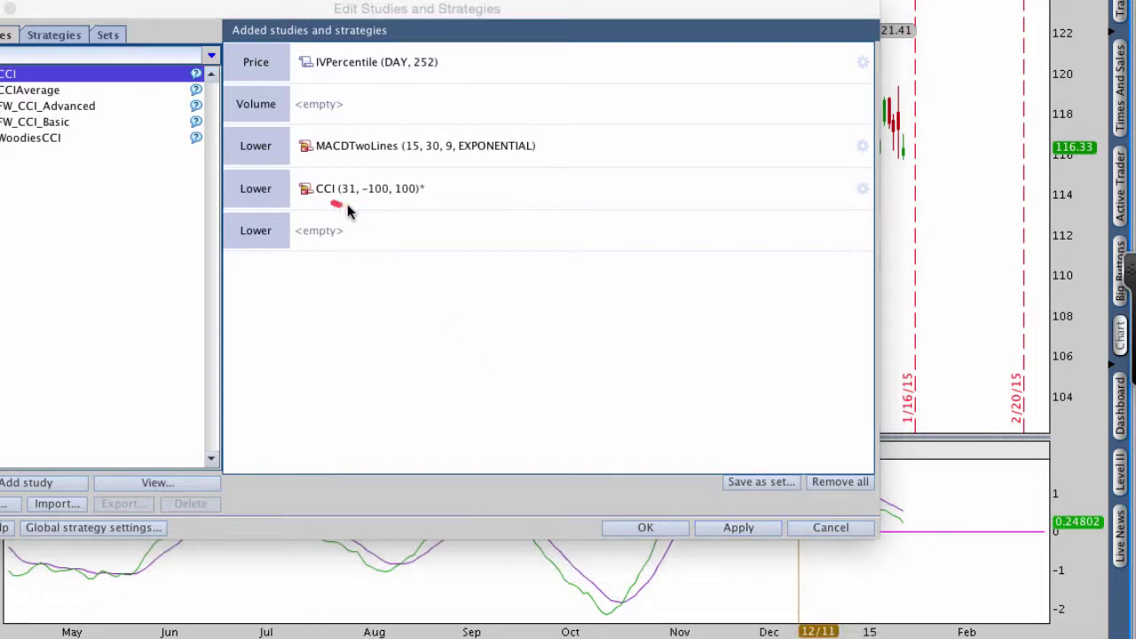
pyautogui.moveTo(347, 206)
pyautogui.mouseDown()
pyautogui.moveTo(362, 176)
pyautogui.moveTo(335, 200)
pyautogui.mouseUp()
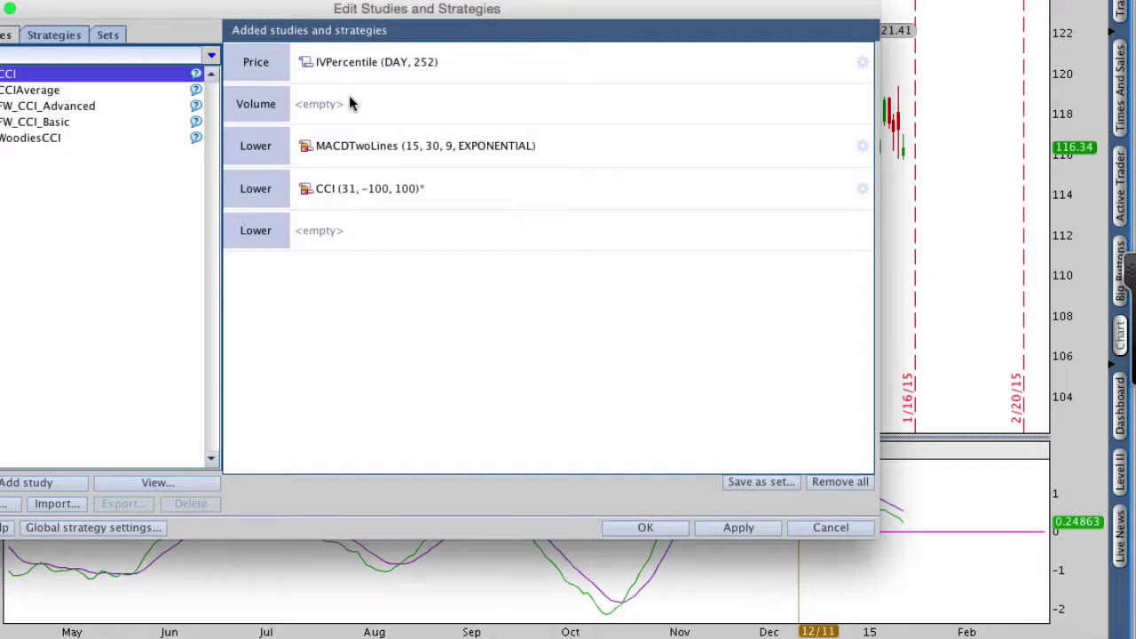
pyautogui.click(709, 527)
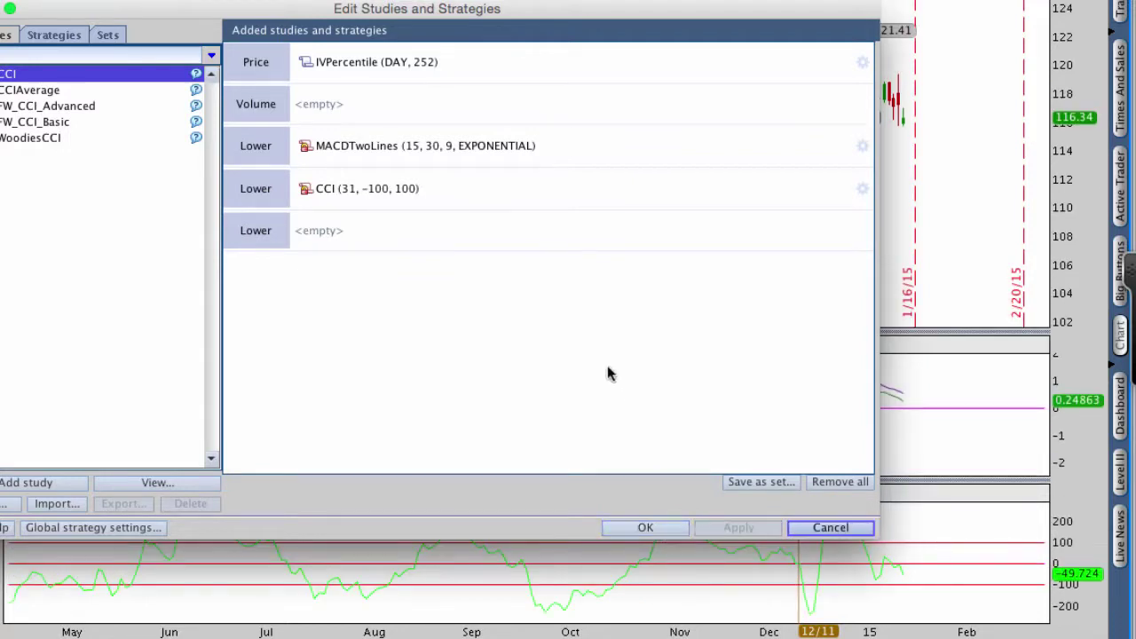
# Step: Review the CCI study's plots, change the CCI line color to blue, and apply it to the chart
pyautogui.click(861, 190)
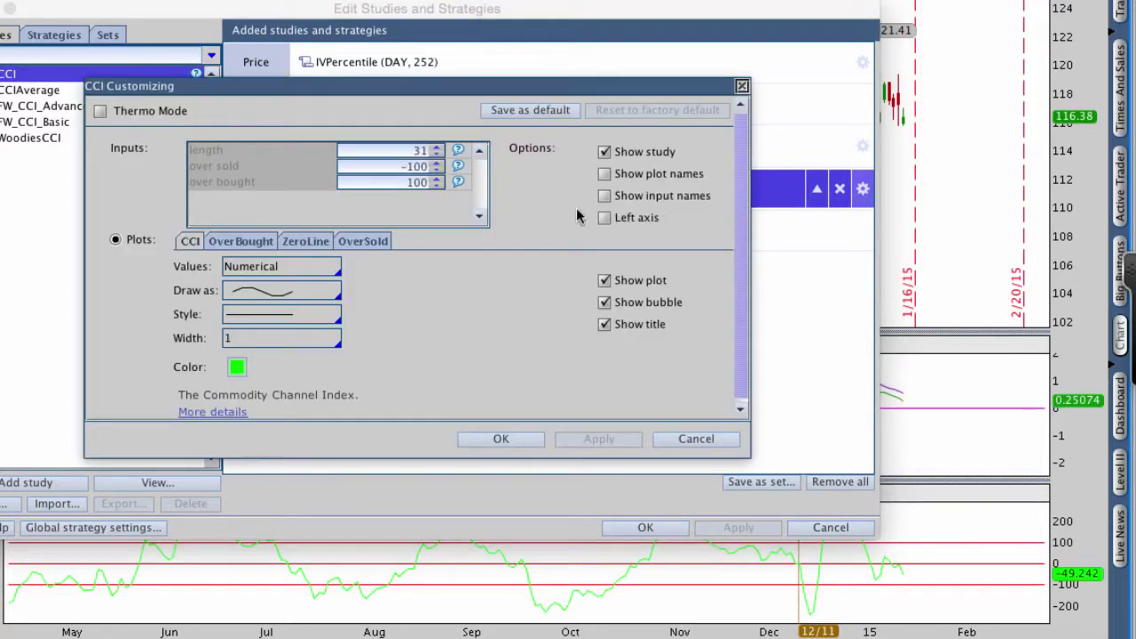
pyautogui.click(241, 245)
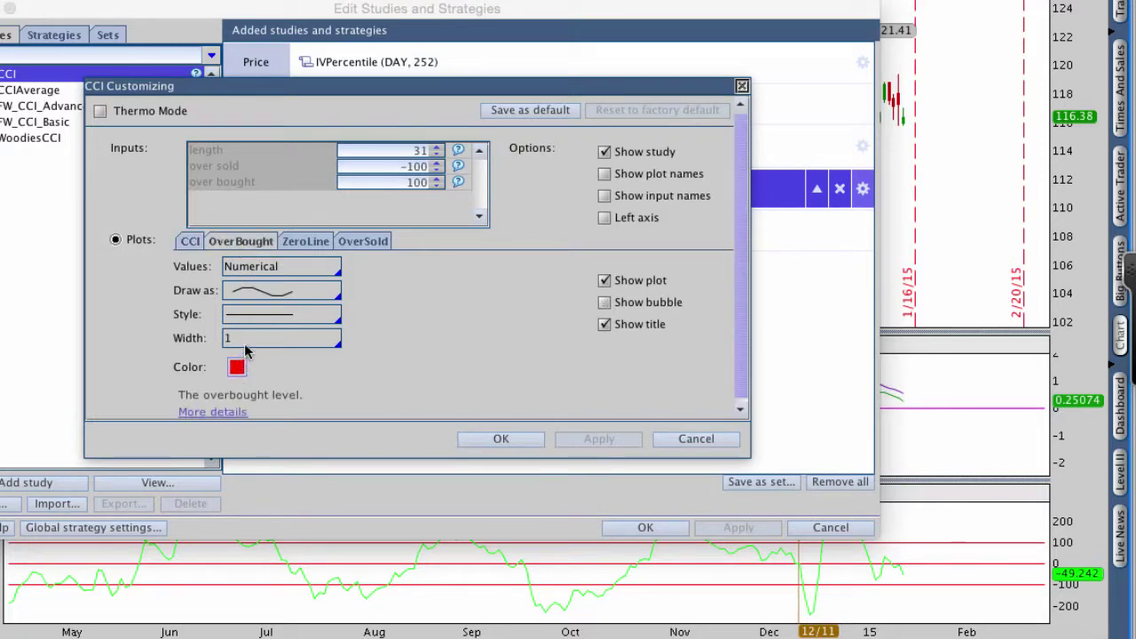
pyautogui.click(322, 250)
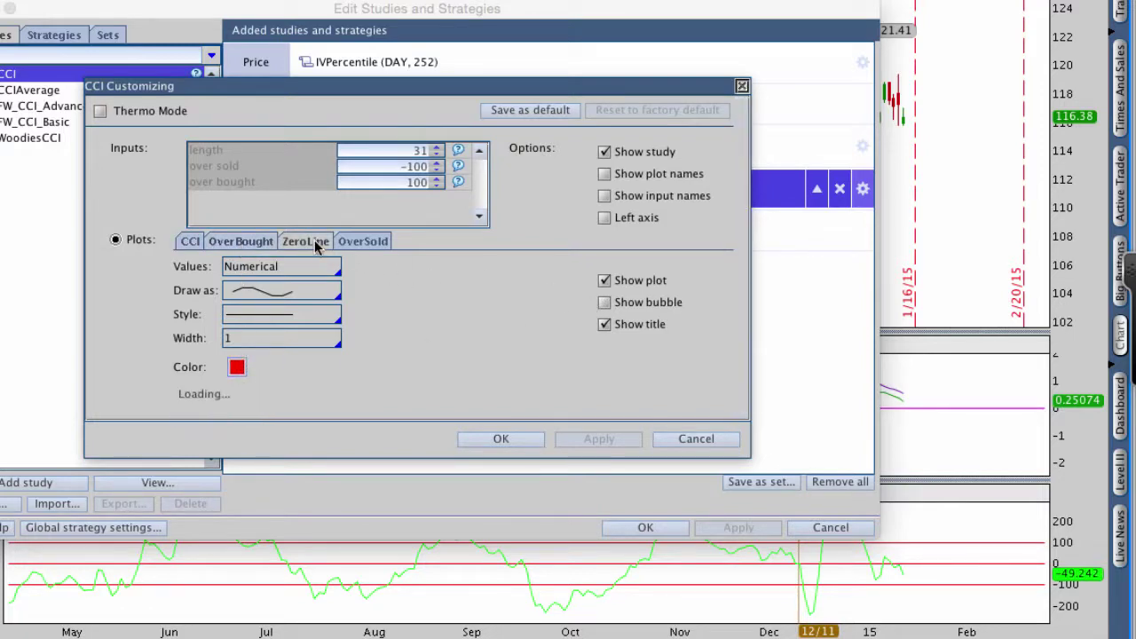
pyautogui.click(362, 247)
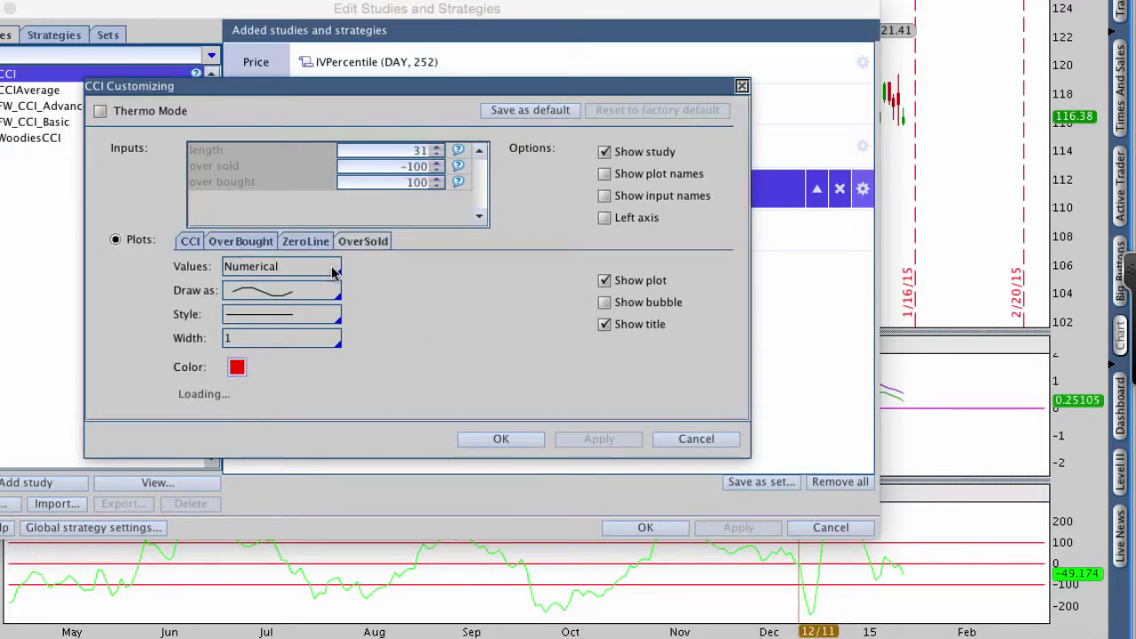
pyautogui.click(223, 246)
pyautogui.click(190, 241)
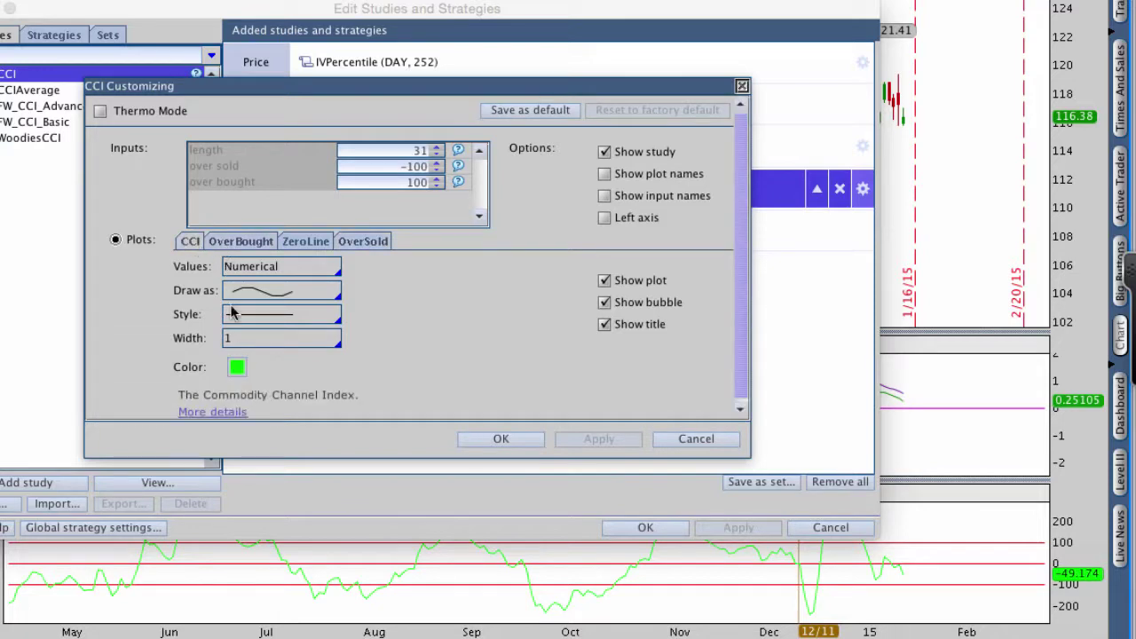
pyautogui.click(236, 367)
pyautogui.click(235, 412)
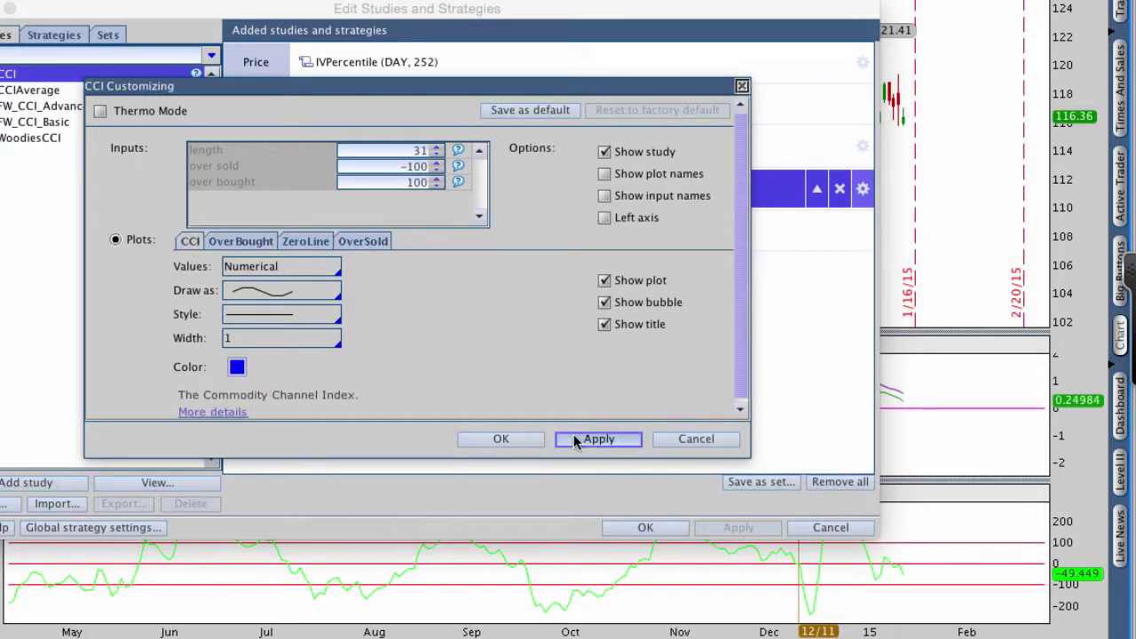
pyautogui.click(577, 438)
pyautogui.click(514, 441)
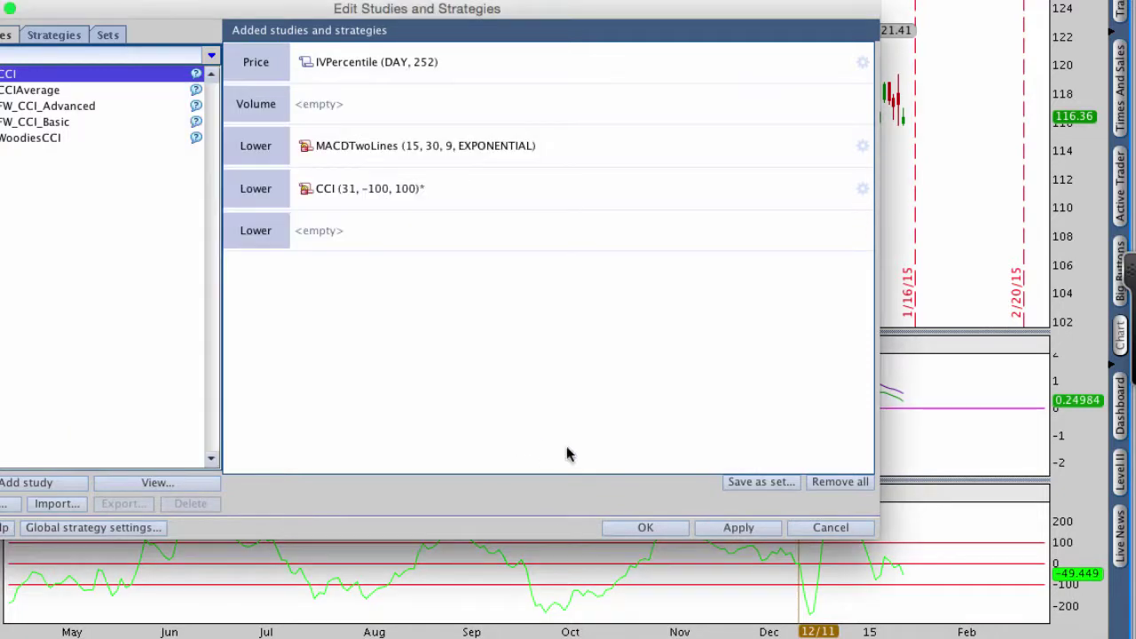
pyautogui.click(729, 527)
pyautogui.click(645, 527)
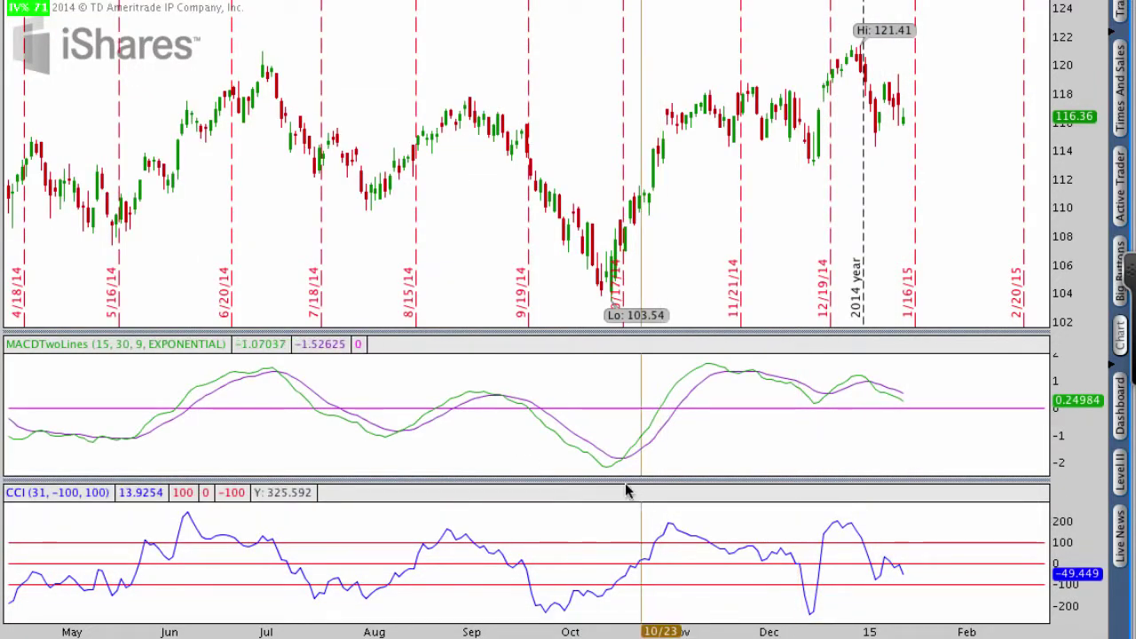
# Step: Enlarge the CCI pane for the mid-September to January range and examine its zero and 100 levels
pyautogui.moveTo(648, 455); pyautogui.dragTo(967, 450)
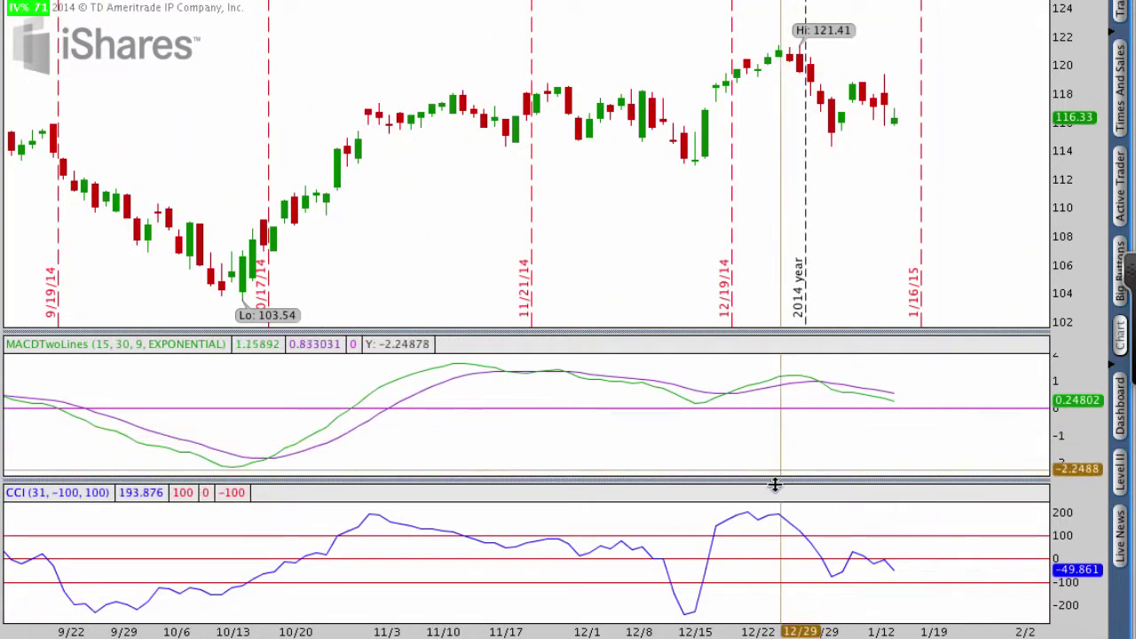
pyautogui.moveTo(775, 480); pyautogui.dragTo(773, 274)
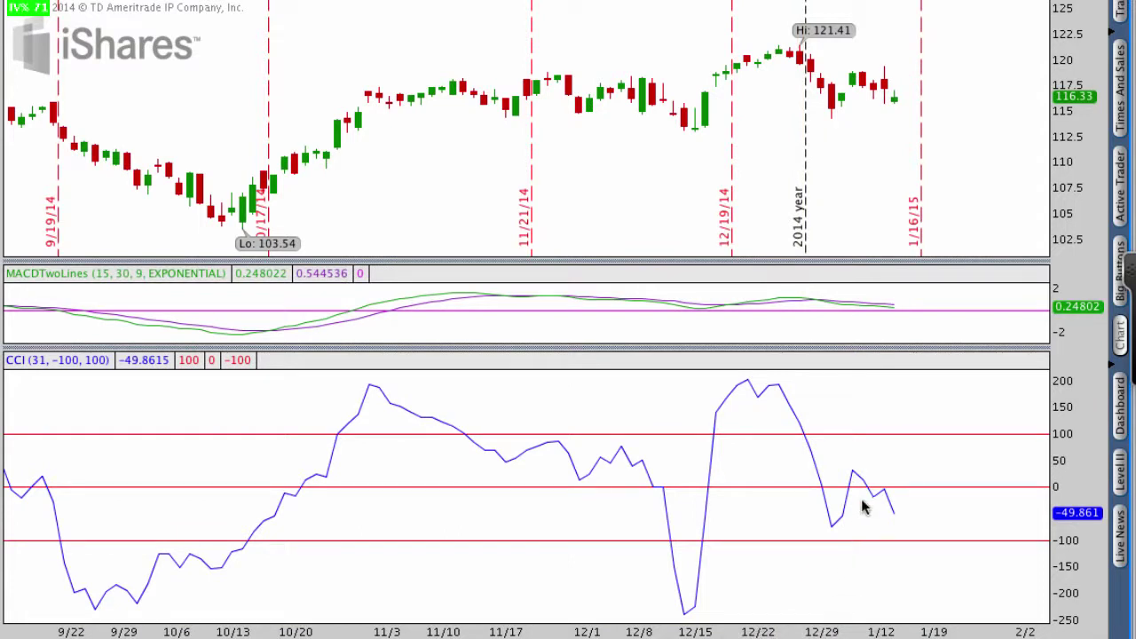
pyautogui.moveTo(49, 487)
pyautogui.mouseDown()
pyautogui.moveTo(197, 478)
pyautogui.moveTo(405, 494)
pyautogui.mouseUp()
pyautogui.moveTo(576, 493); pyautogui.dragTo(1014, 483)
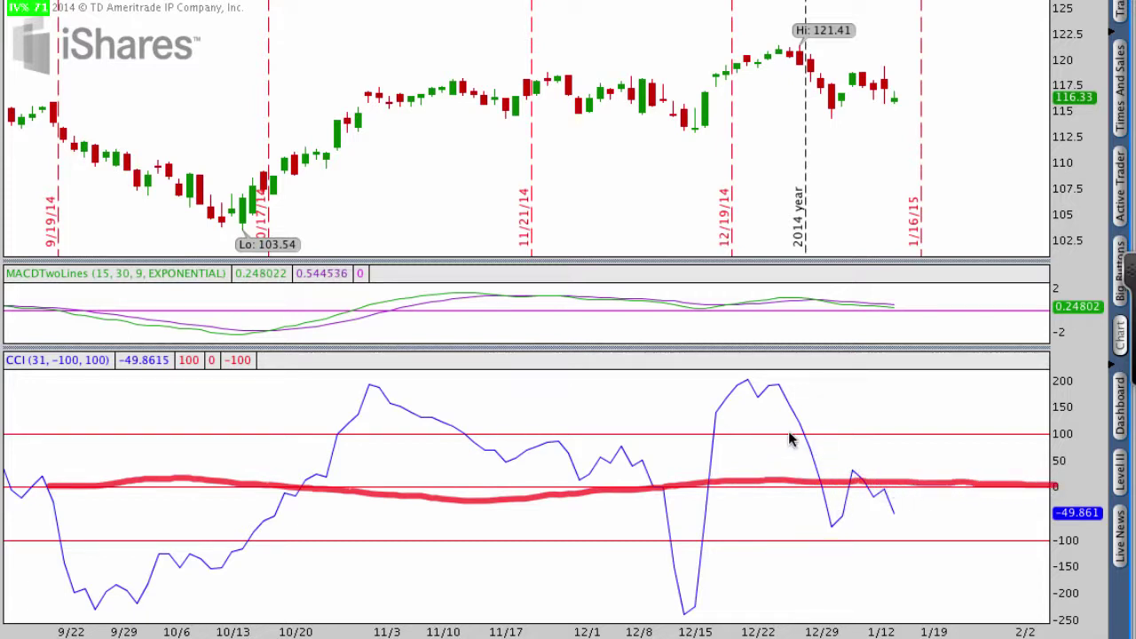
pyautogui.moveTo(788, 432); pyautogui.dragTo(1045, 435)
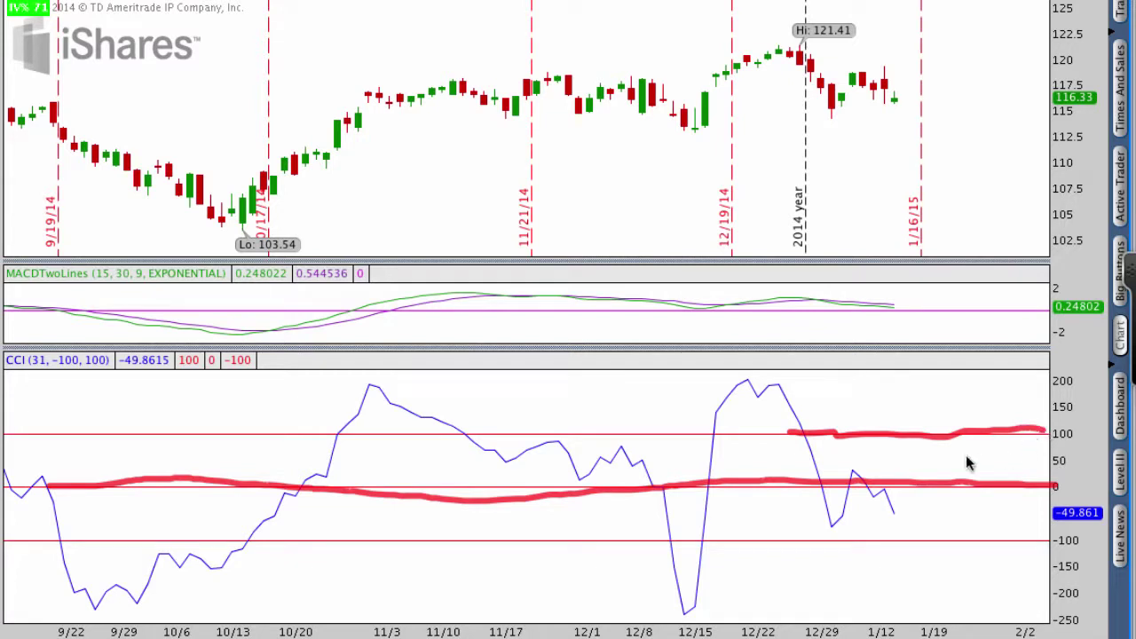
pyautogui.press('Escape')
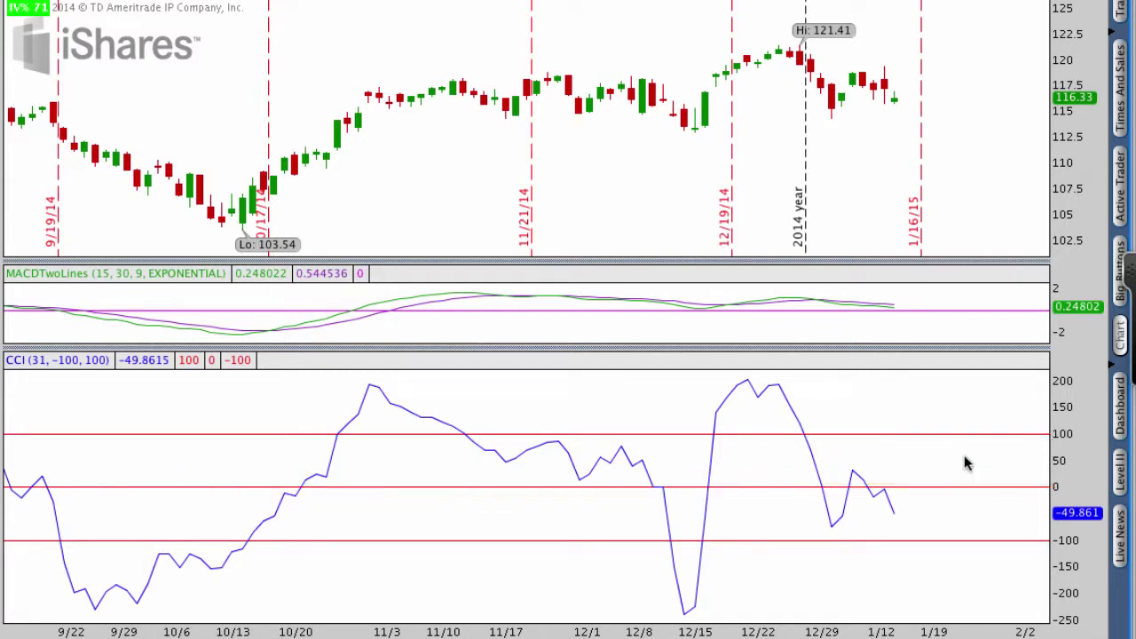
pyautogui.moveTo(1070, 467)
pyautogui.mouseDown()
pyautogui.moveTo(918, 468)
pyautogui.moveTo(790, 499)
pyautogui.moveTo(1089, 479)
pyautogui.moveTo(1060, 470)
pyautogui.mouseUp()
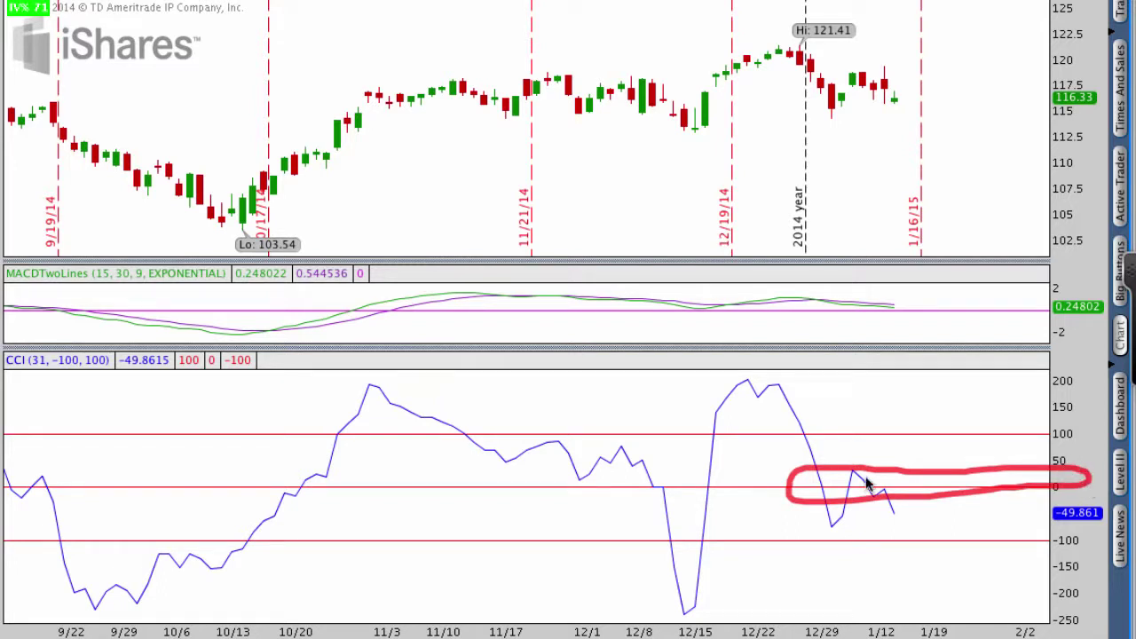
pyautogui.press('Escape')
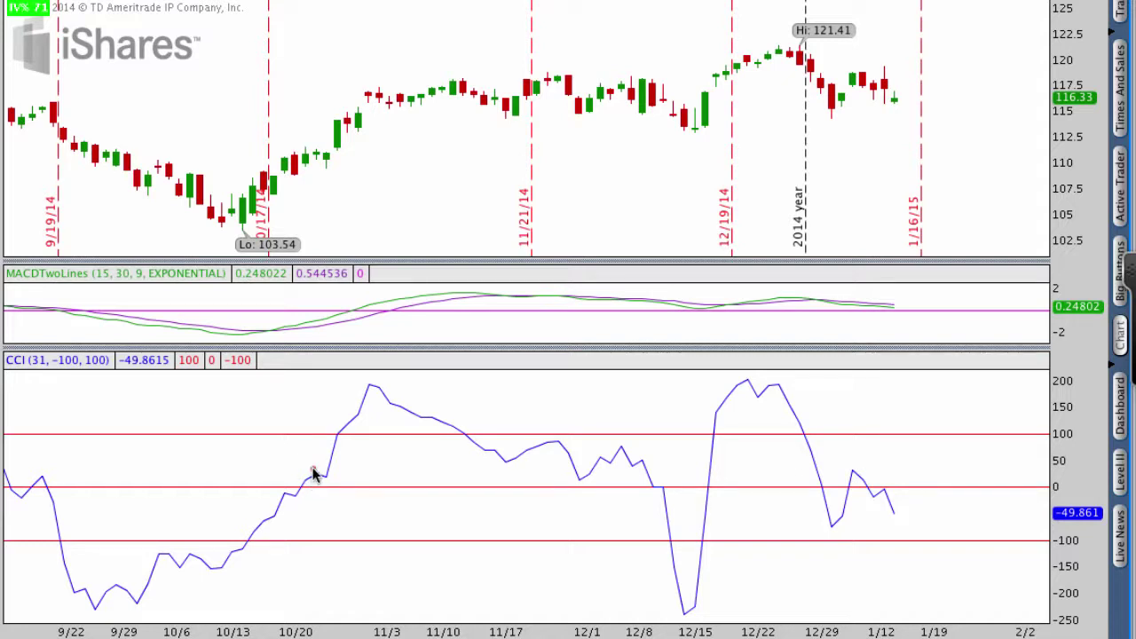
# Step: Examine the CCI's zero-line crossings and extremes from October to December, comparing the October crossing with the price move that follows
pyautogui.moveTo(314, 472)
pyautogui.mouseDown()
pyautogui.moveTo(297, 463)
pyautogui.moveTo(276, 484)
pyautogui.moveTo(282, 506)
pyautogui.moveTo(328, 501)
pyautogui.moveTo(308, 468)
pyautogui.mouseUp()
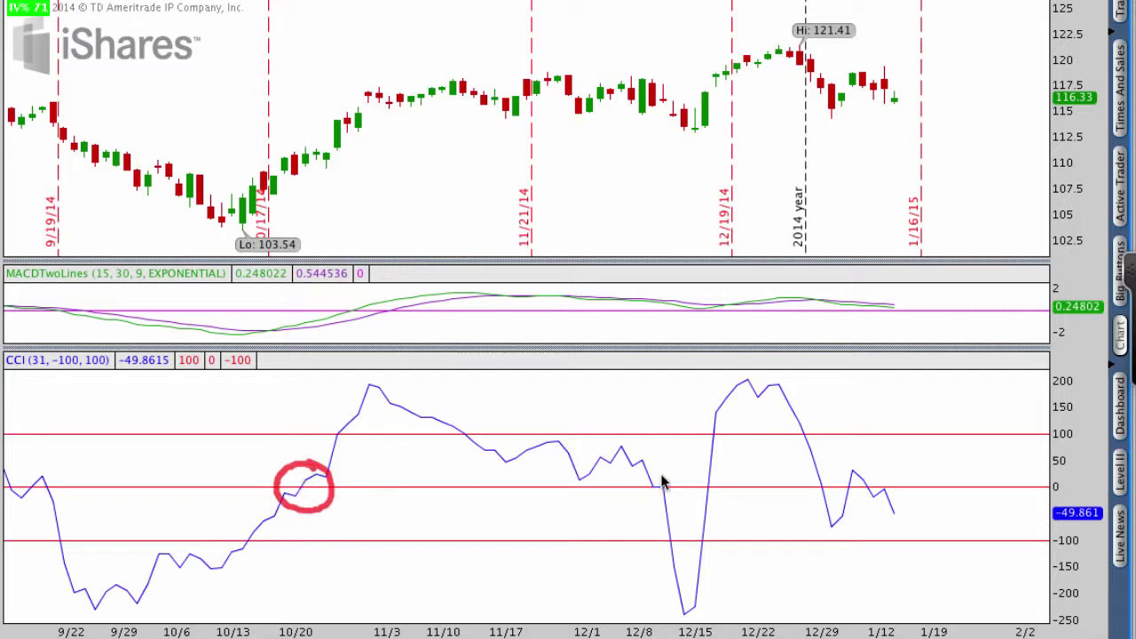
pyautogui.moveTo(666, 470)
pyautogui.mouseDown()
pyautogui.moveTo(646, 477)
pyautogui.moveTo(639, 503)
pyautogui.moveTo(672, 485)
pyautogui.moveTo(662, 465)
pyautogui.moveTo(692, 505)
pyautogui.moveTo(717, 471)
pyautogui.mouseUp()
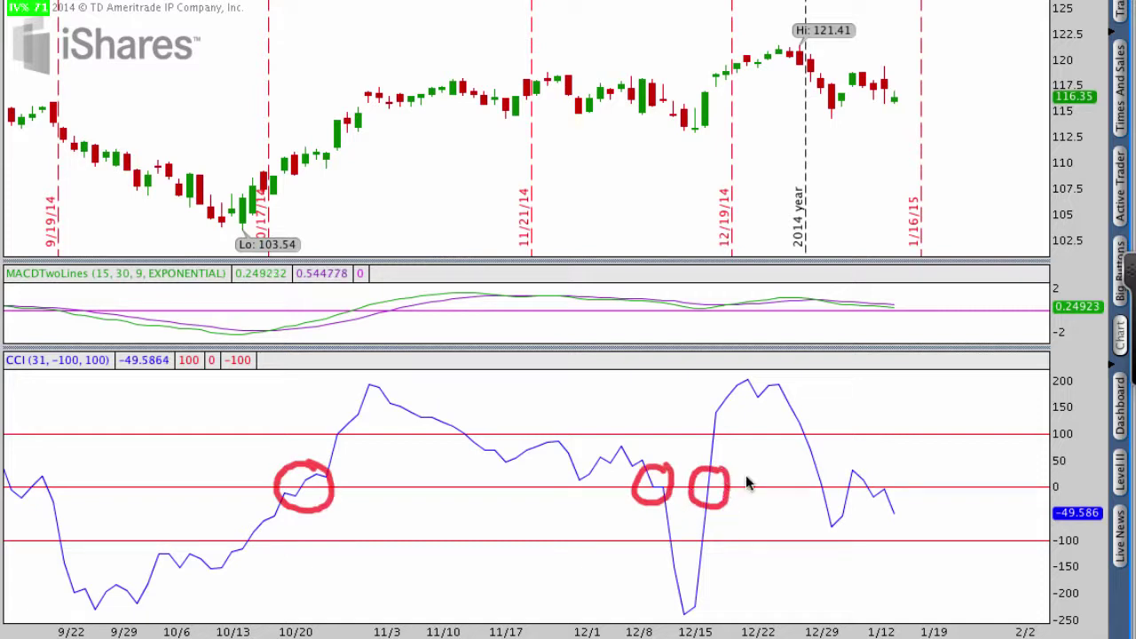
pyautogui.moveTo(825, 477)
pyautogui.mouseDown()
pyautogui.moveTo(806, 497)
pyautogui.moveTo(825, 476)
pyautogui.mouseUp()
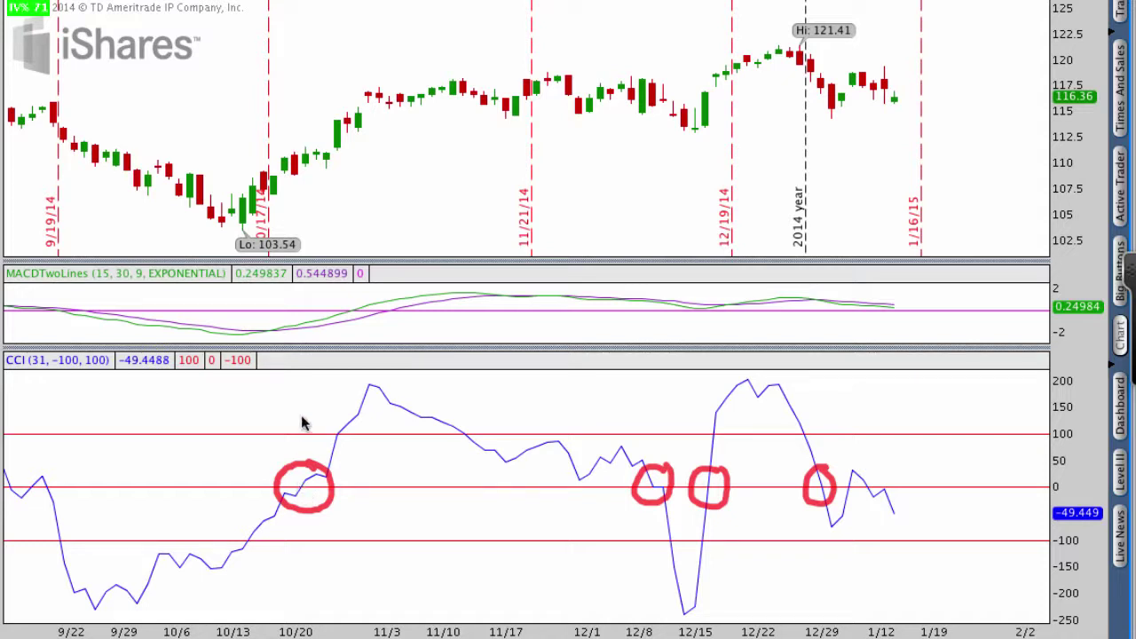
pyautogui.moveTo(301, 148)
pyautogui.mouseDown()
pyautogui.moveTo(293, 182)
pyautogui.moveTo(322, 145)
pyautogui.moveTo(308, 160)
pyautogui.moveTo(426, 103)
pyautogui.moveTo(524, 82)
pyautogui.moveTo(526, 96)
pyautogui.mouseUp()
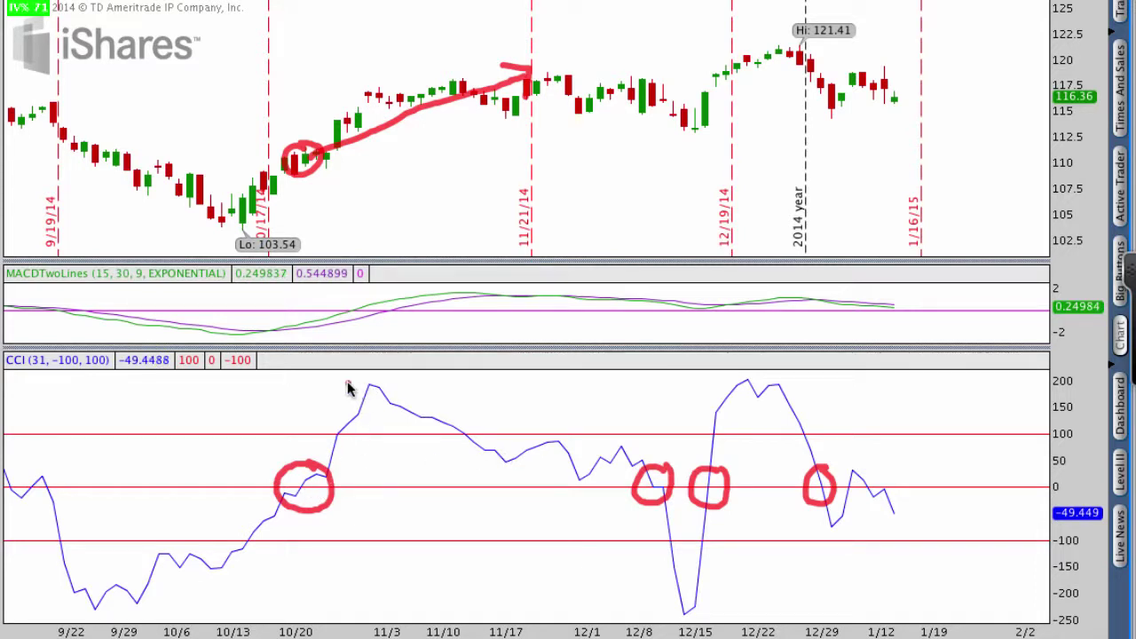
pyautogui.moveTo(346, 384); pyautogui.dragTo(406, 386)
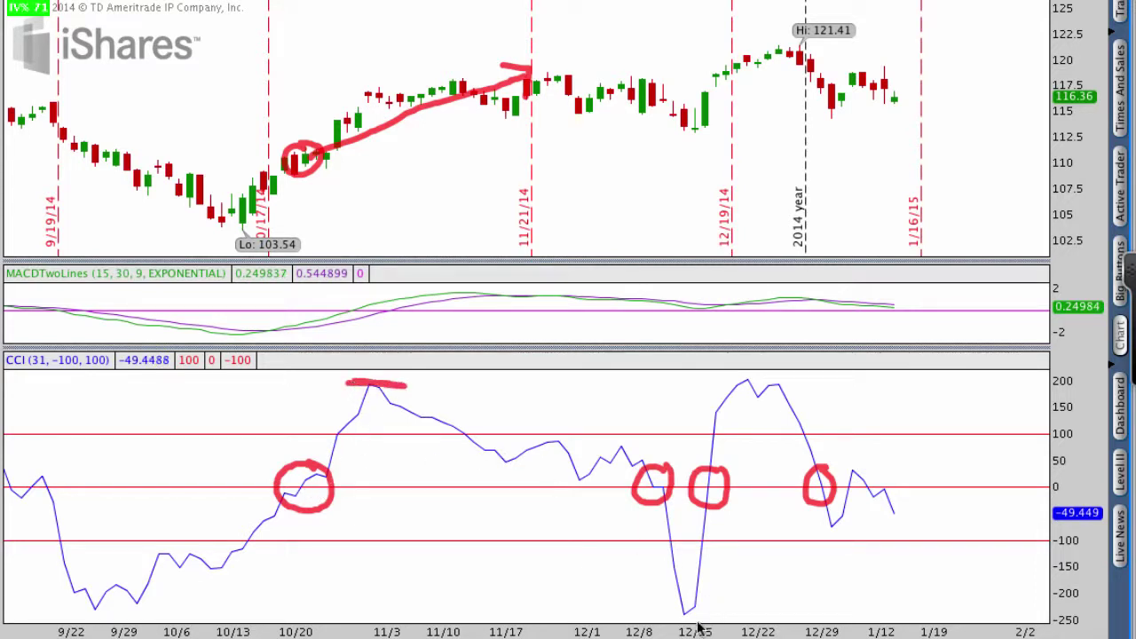
pyautogui.moveTo(675, 609); pyautogui.dragTo(715, 614)
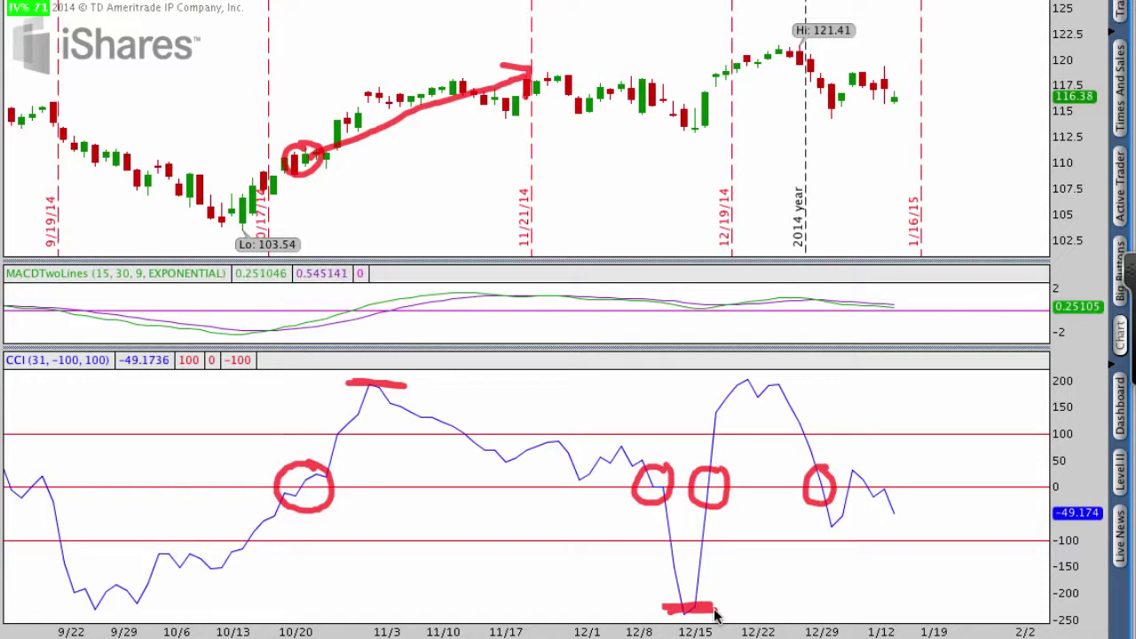
pyautogui.press('Escape')
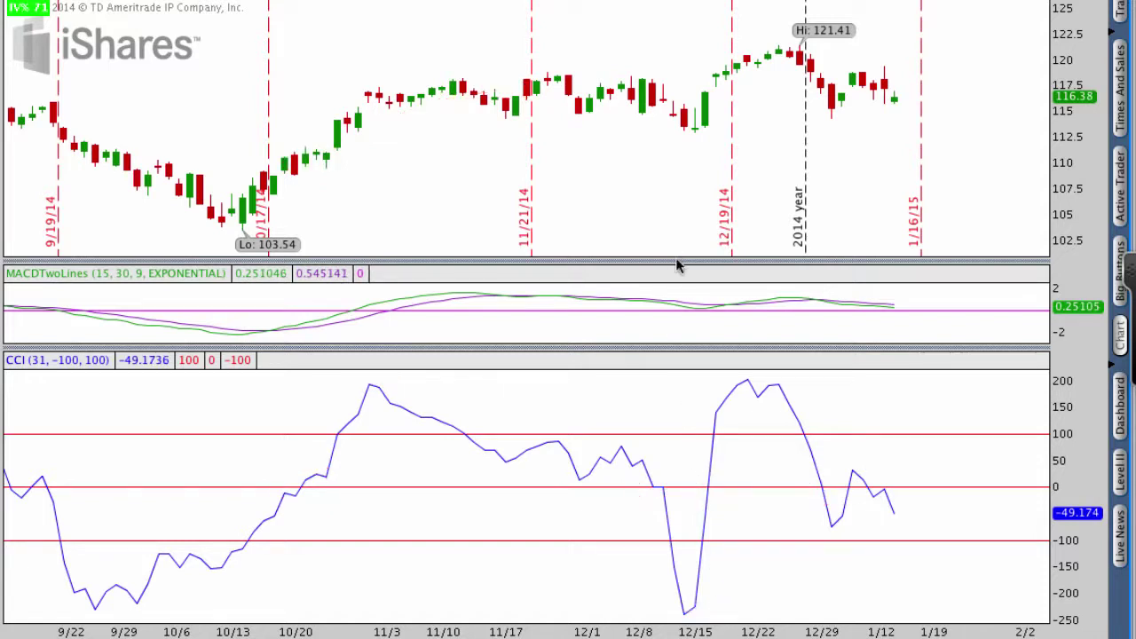
# Step: Enlarge the price pane and compare the mid-December CCI low with the price swings from December to January
pyautogui.moveTo(679, 264); pyautogui.dragTo(687, 324)
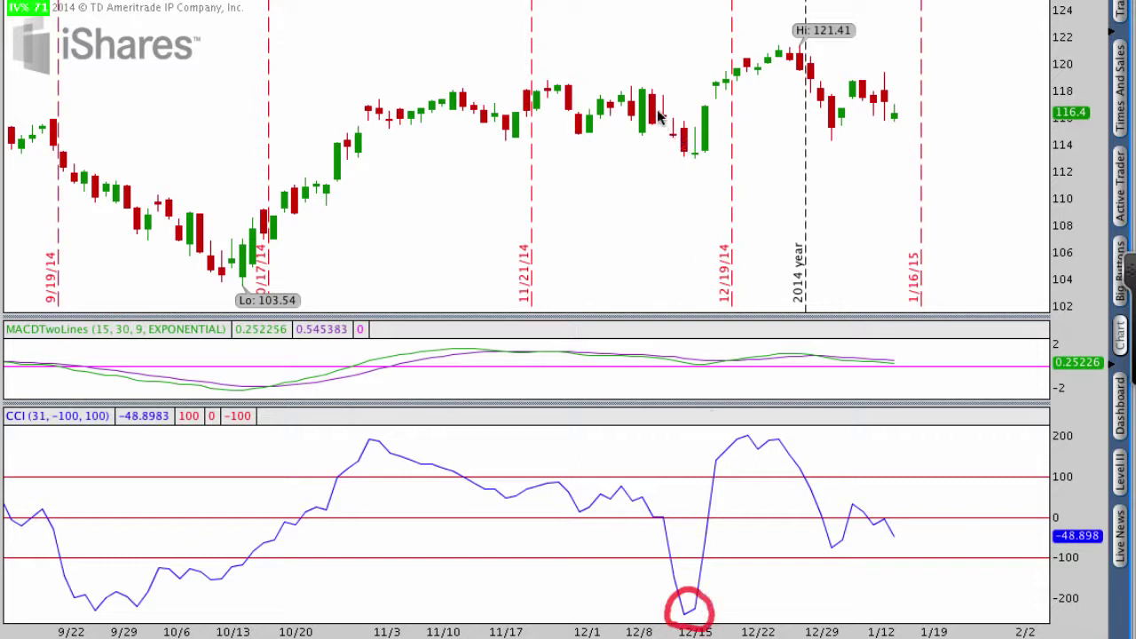
pyautogui.moveTo(658, 111)
pyautogui.mouseDown()
pyautogui.moveTo(674, 133)
pyautogui.moveTo(710, 124)
pyautogui.moveTo(717, 92)
pyautogui.moveTo(730, 119)
pyautogui.moveTo(812, 69)
pyautogui.moveTo(856, 111)
pyautogui.moveTo(827, 90)
pyautogui.moveTo(865, 71)
pyautogui.mouseUp()
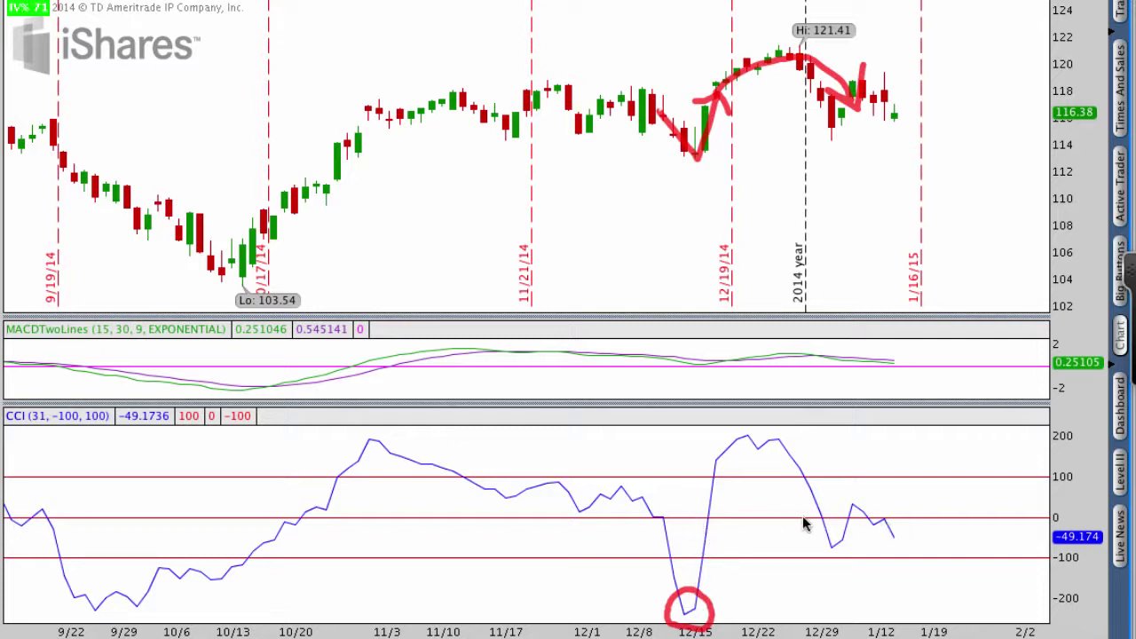
pyautogui.press('Escape')
pyautogui.scroll(-5, 588, 241)
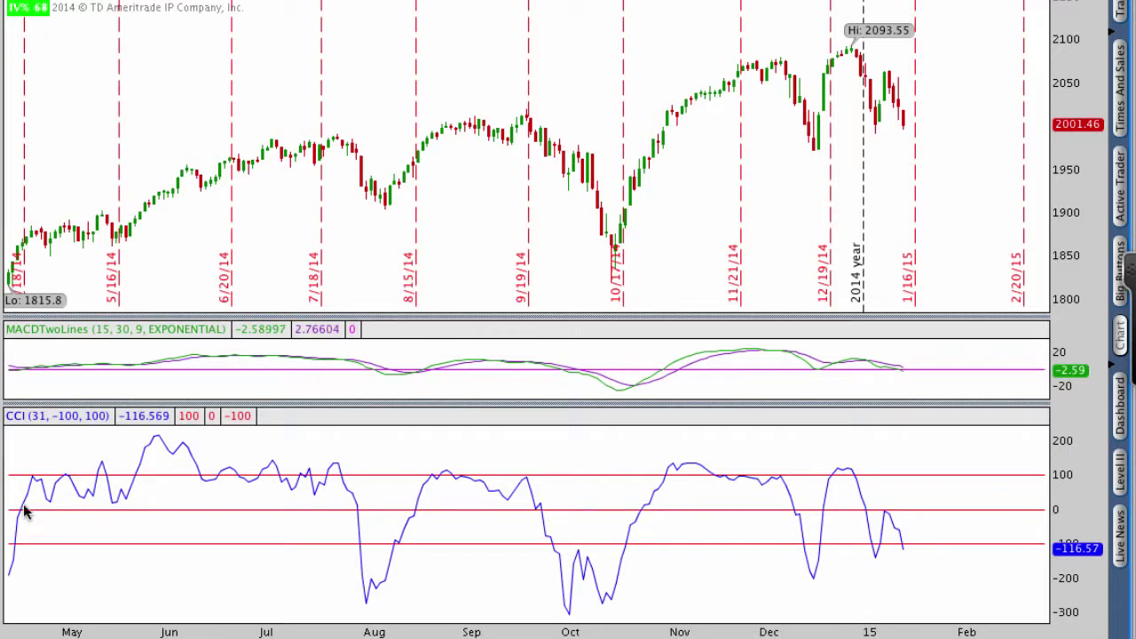
# Step: Examine the CCI's zero-line crossings in April and late July, comparing the late-July crossing with the price drop into August
pyautogui.moveTo(14, 503)
pyautogui.mouseDown()
pyautogui.moveTo(13, 525)
pyautogui.moveTo(36, 524)
pyautogui.moveTo(30, 502)
pyautogui.moveTo(30, 524)
pyautogui.mouseUp()
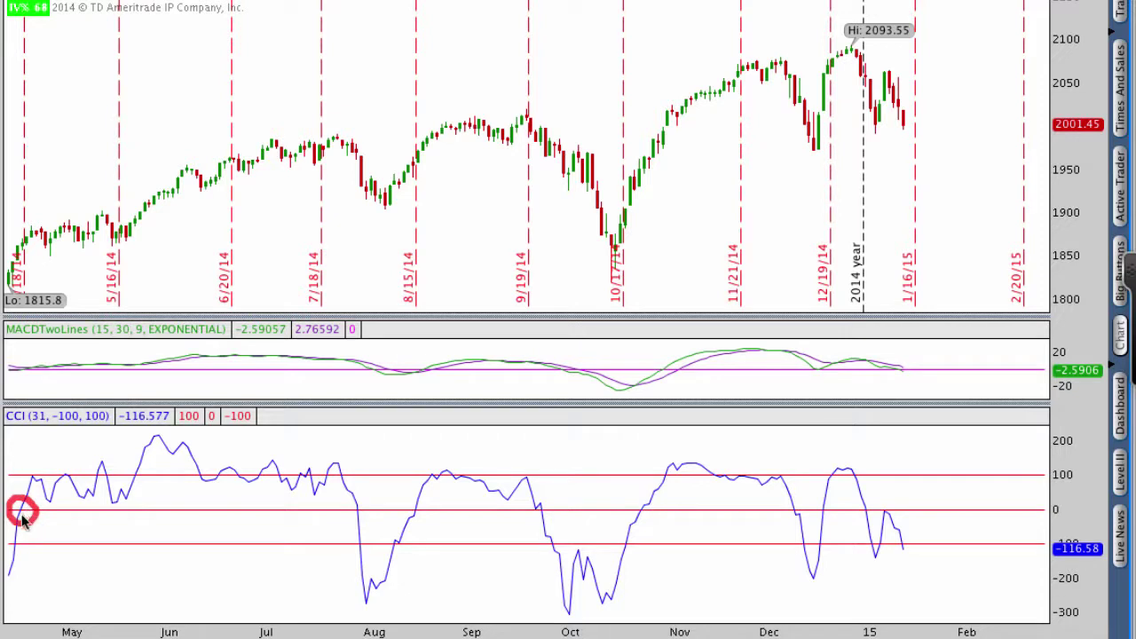
pyautogui.moveTo(109, 375)
pyautogui.mouseDown()
pyautogui.moveTo(34, 477)
pyautogui.moveTo(89, 471)
pyautogui.mouseUp()
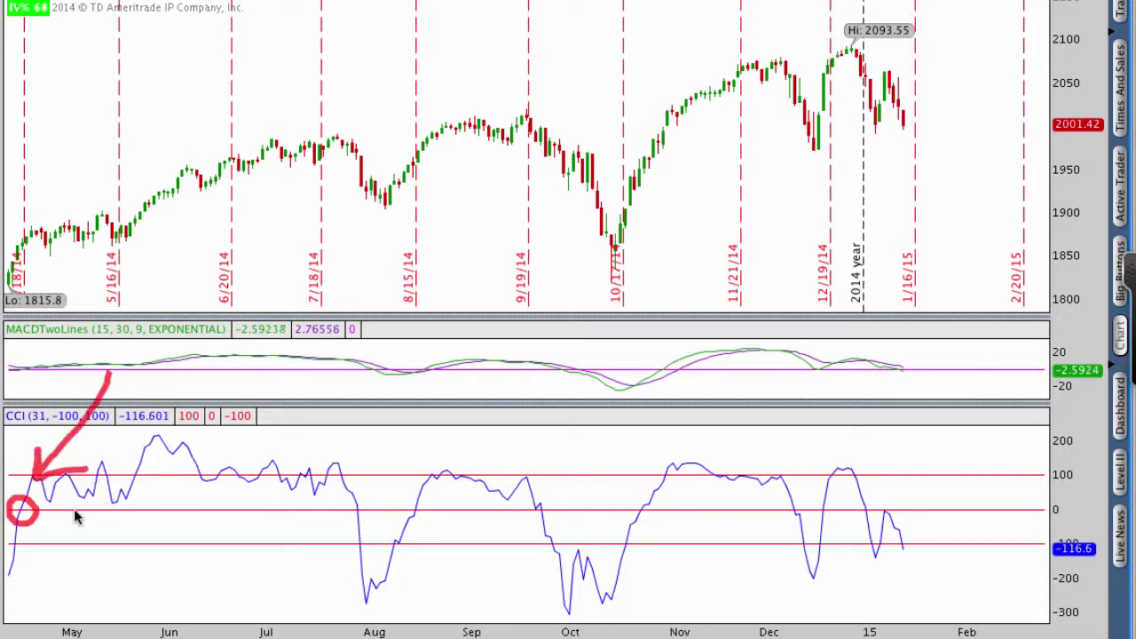
pyautogui.moveTo(171, 520); pyautogui.dragTo(363, 517)
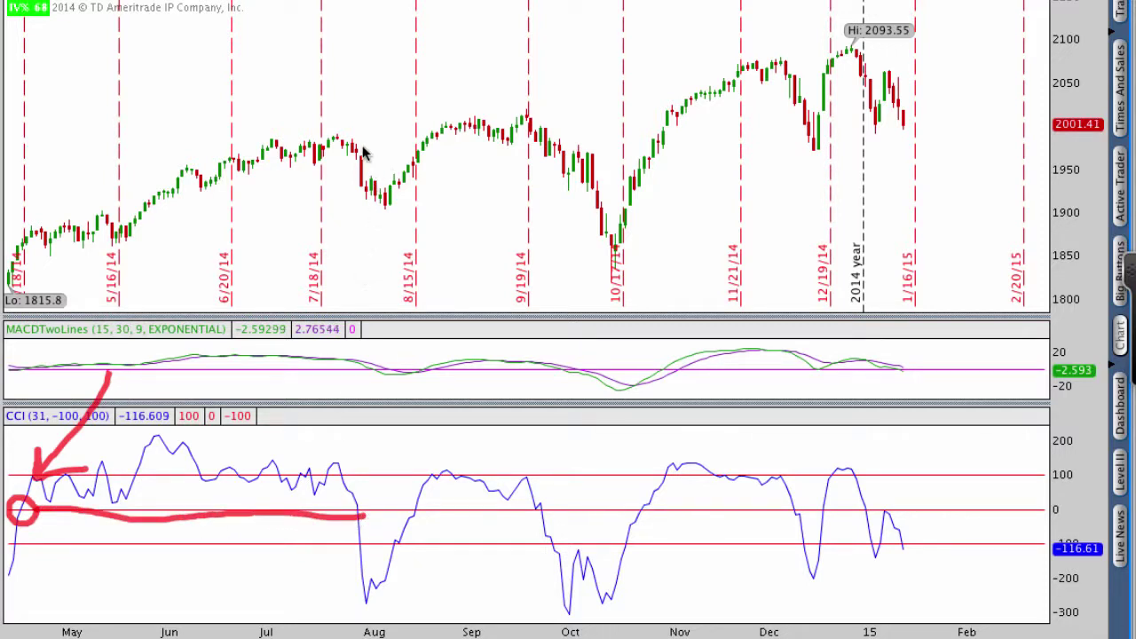
pyautogui.moveTo(362, 153)
pyautogui.mouseDown()
pyautogui.moveTo(363, 140)
pyautogui.moveTo(372, 148)
pyautogui.moveTo(364, 133)
pyautogui.mouseUp()
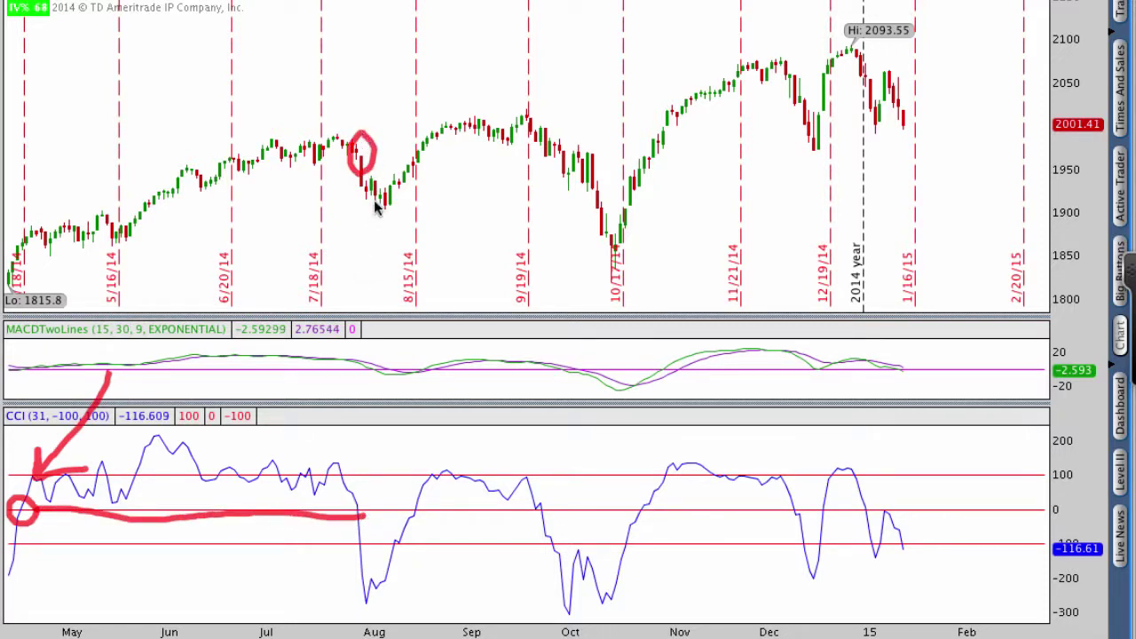
pyautogui.moveTo(362, 502)
pyautogui.mouseDown()
pyautogui.moveTo(370, 524)
pyautogui.moveTo(365, 495)
pyautogui.mouseUp()
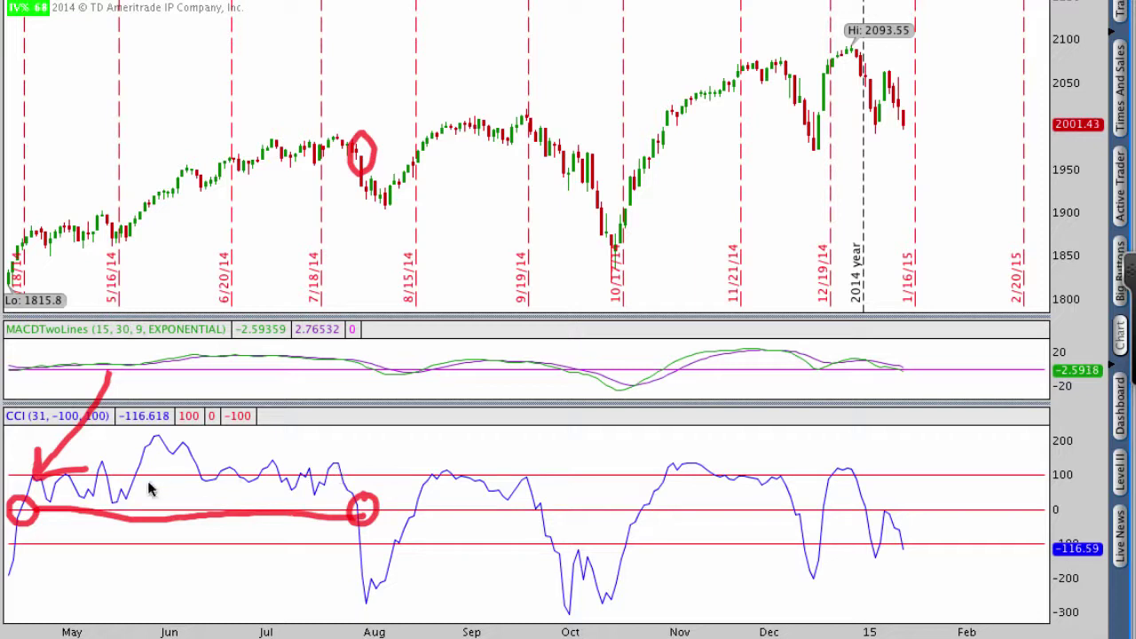
pyautogui.press('Escape')
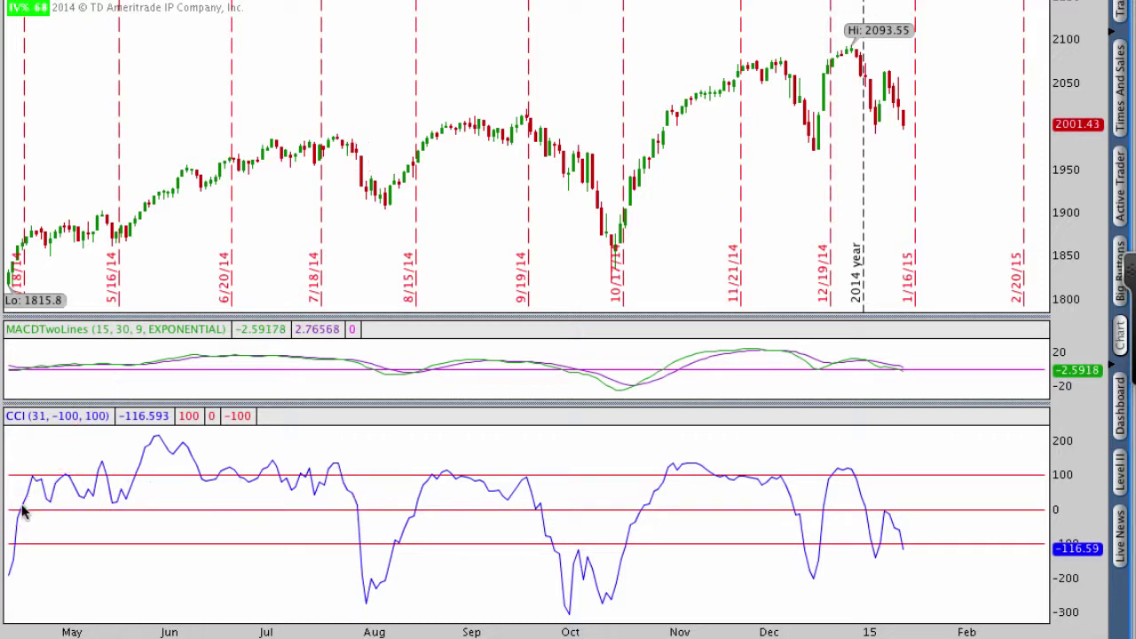
pyautogui.moveTo(13, 511); pyautogui.dragTo(366, 519)
pyautogui.moveTo(364, 157)
pyautogui.mouseDown()
pyautogui.moveTo(356, 188)
pyautogui.moveTo(366, 188)
pyautogui.mouseUp()
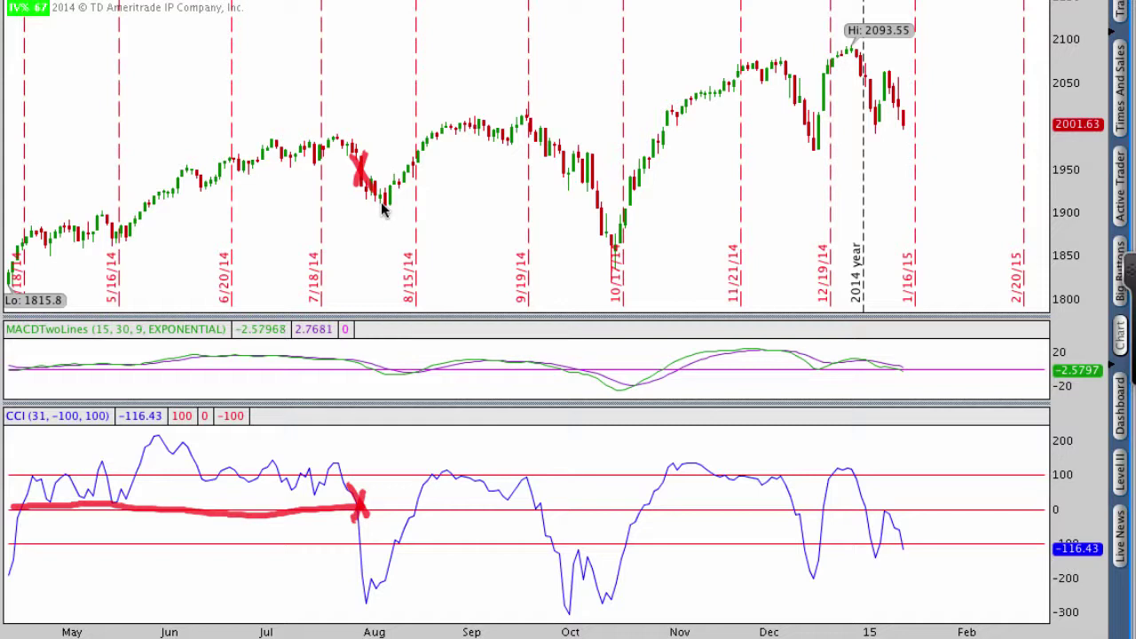
pyautogui.press('Escape')
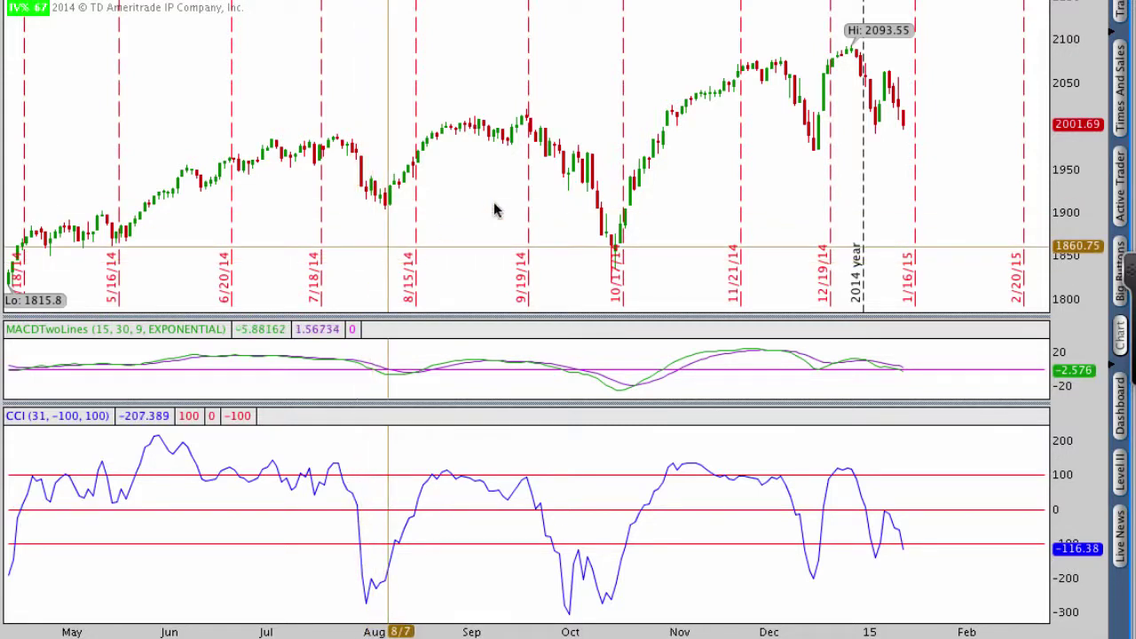
# Step: Add the RSI study with its default 14, 70, 30, CLOSE, WILDERS settings to the chart as a lower study
pyautogui.rightClick(837, 88)
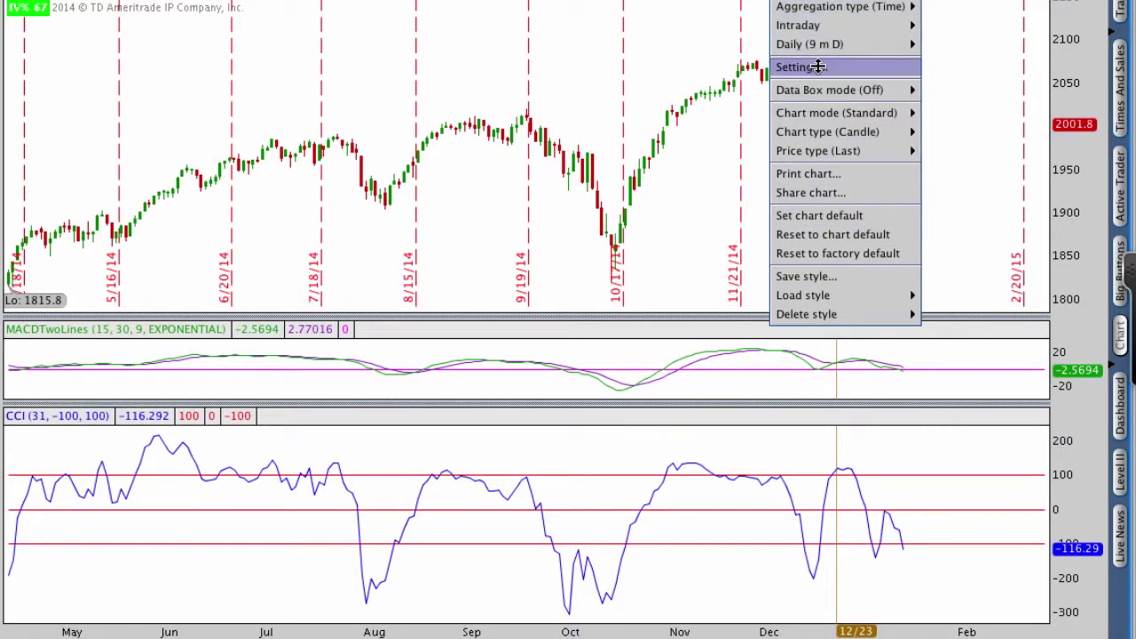
pyautogui.press('Escape')
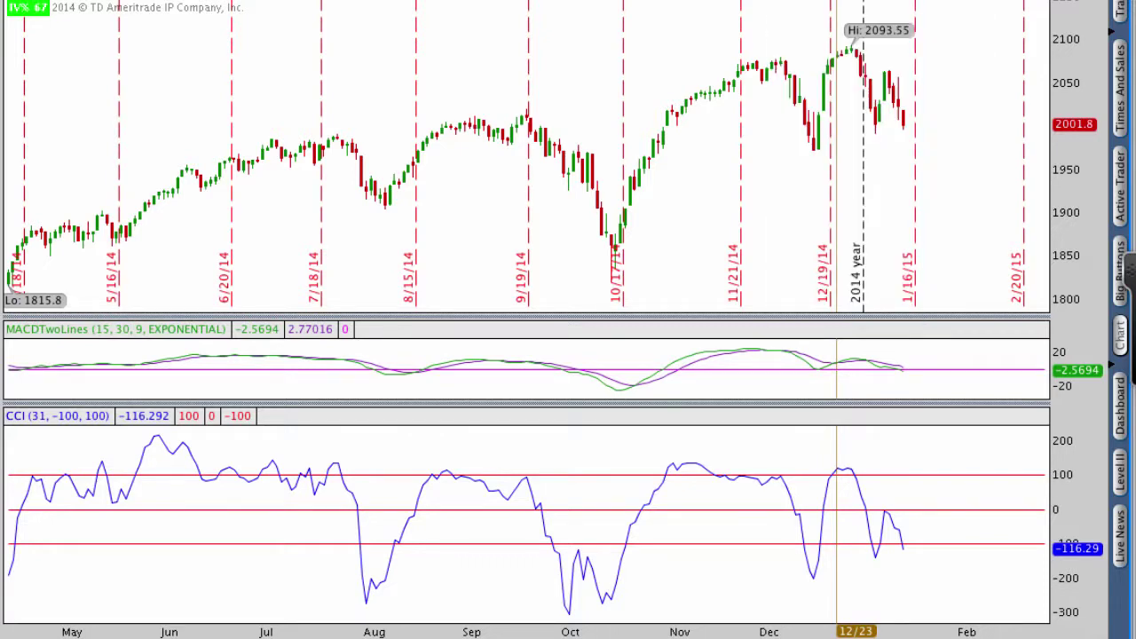
pyautogui.click(914, 3)
pyautogui.click(918, 26)
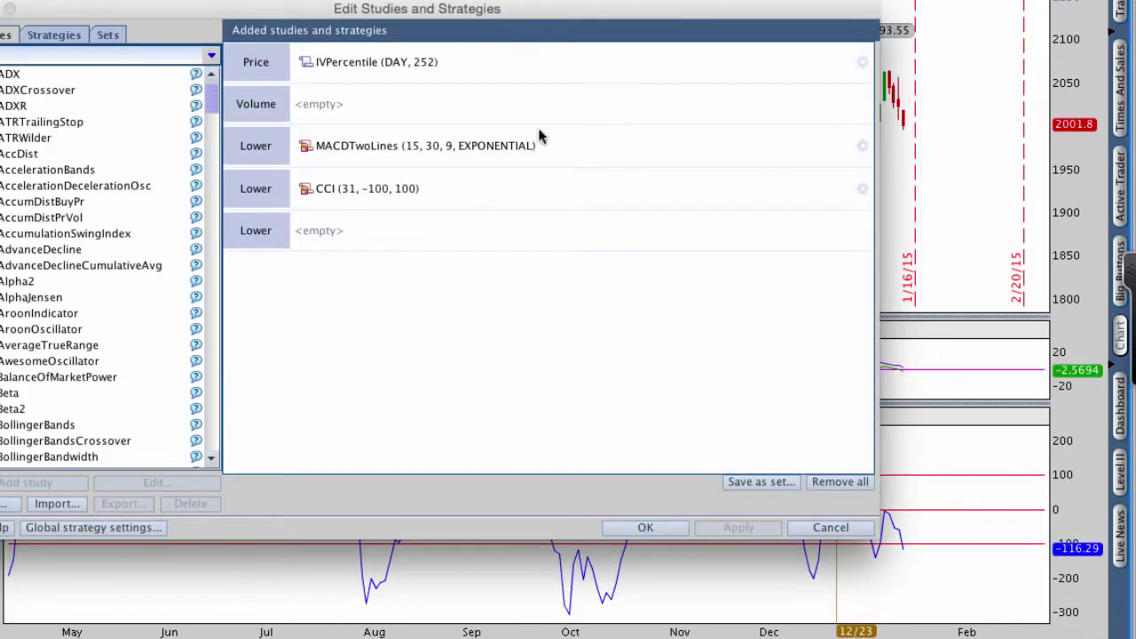
pyautogui.click(115, 55)
pyautogui.write('rsi')
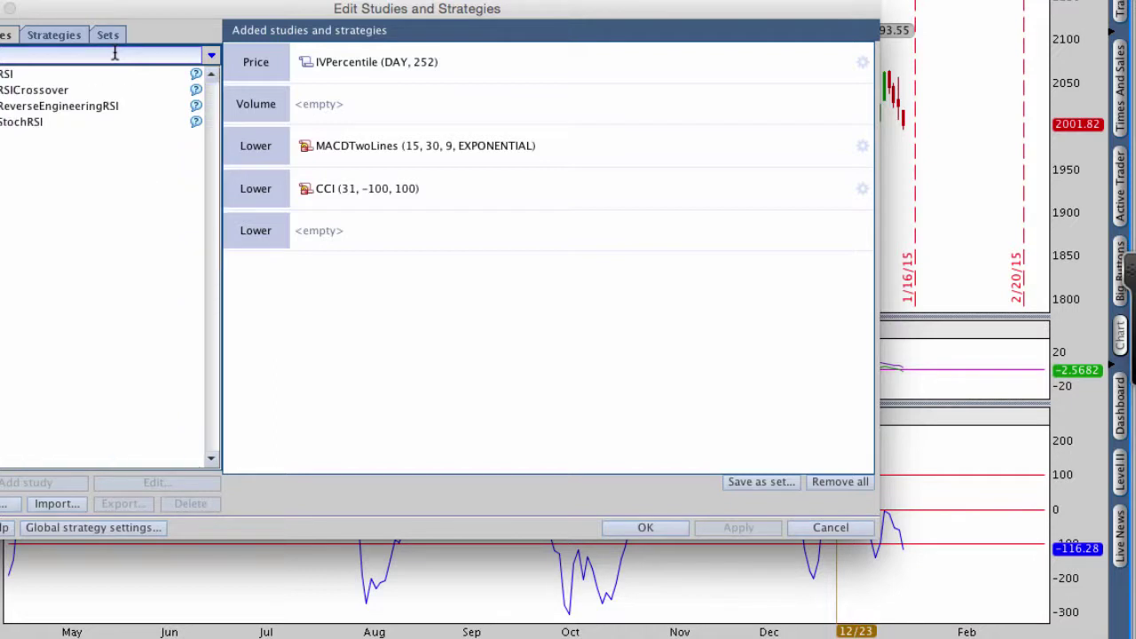
pyautogui.doubleClick(76, 75)
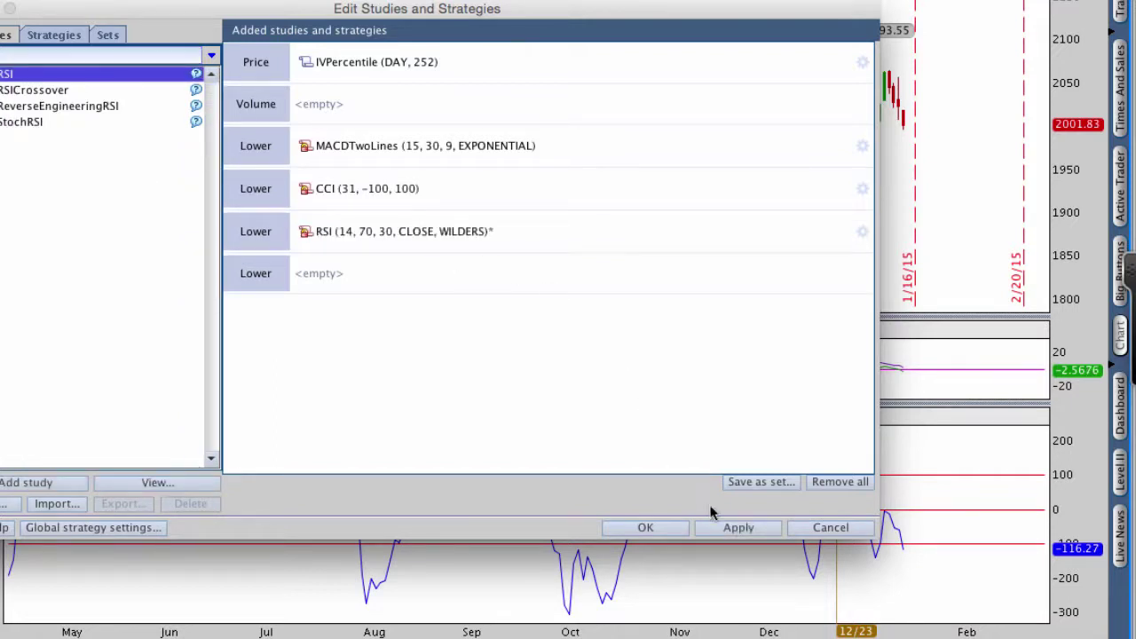
pyautogui.click(733, 527)
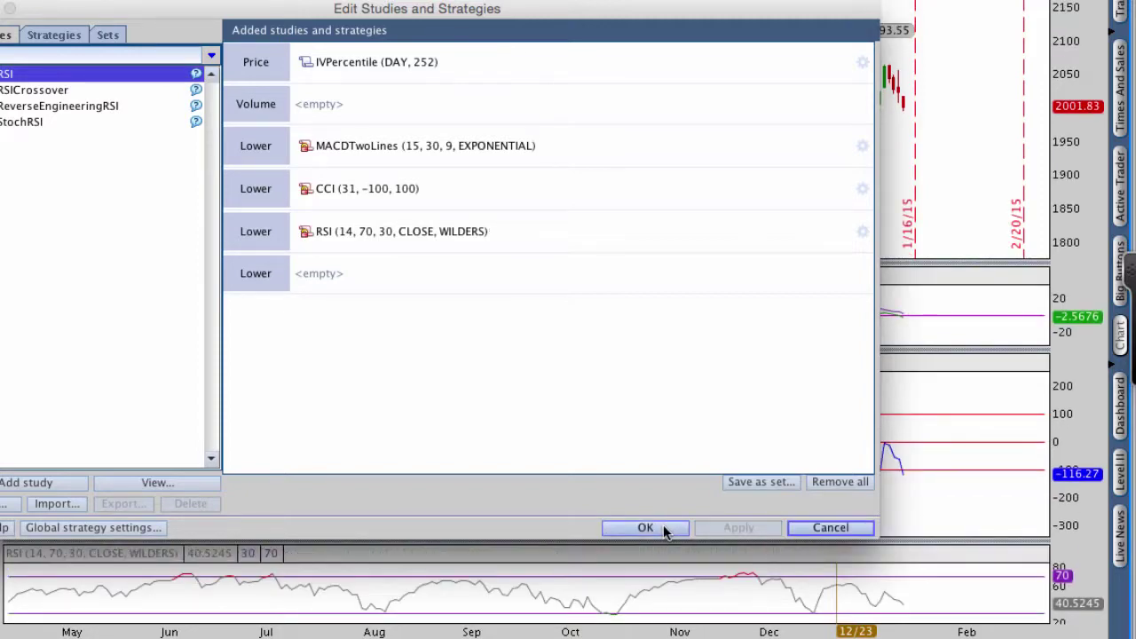
pyautogui.click(663, 527)
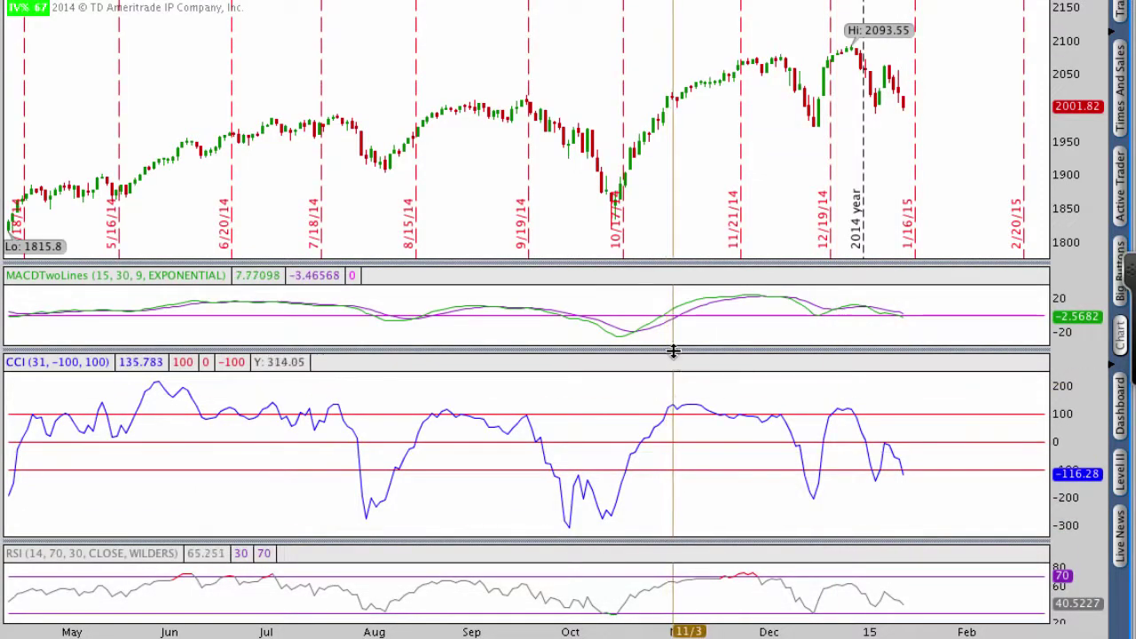
# Step: Enlarge the RSI pane and examine its 70 and 30 levels, the mid-October low and the late-November peak
pyautogui.moveTo(702, 539); pyautogui.dragTo(703, 376)
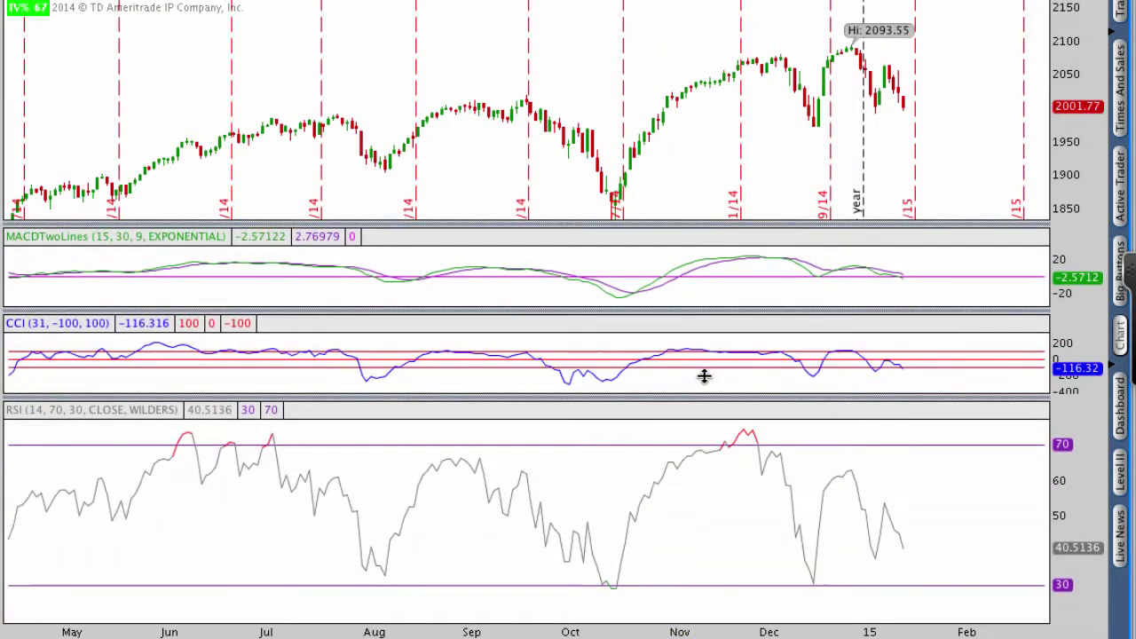
pyautogui.moveTo(677, 198); pyautogui.dragTo(682, 237)
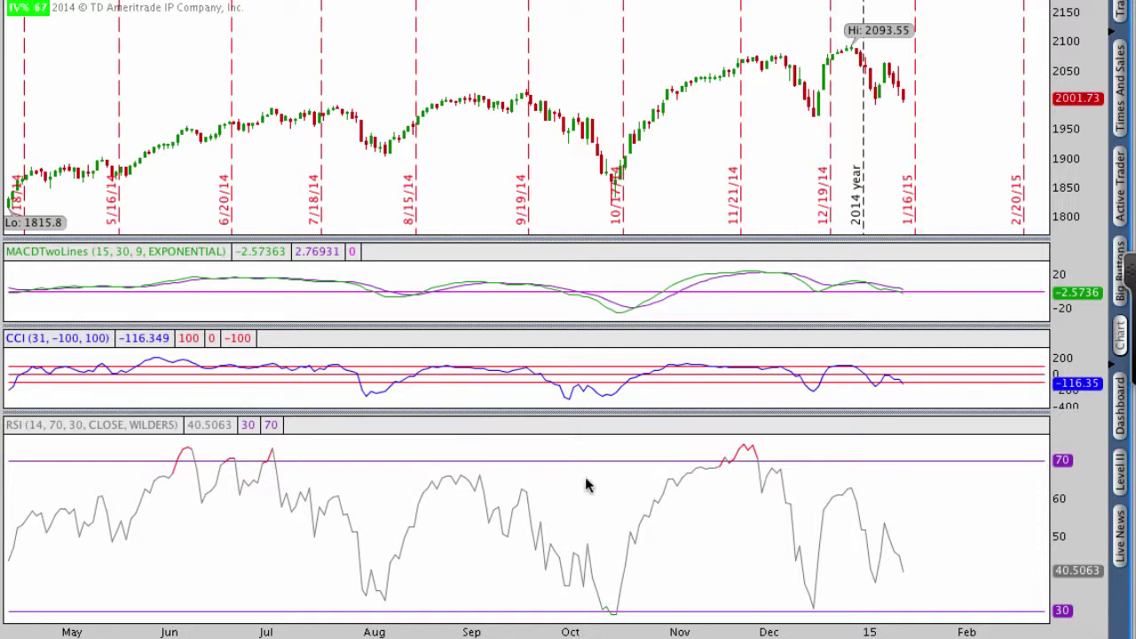
pyautogui.moveTo(1040, 446)
pyautogui.mouseDown()
pyautogui.moveTo(1047, 483)
pyautogui.moveTo(1076, 469)
pyautogui.mouseUp()
pyautogui.moveTo(1080, 604)
pyautogui.mouseDown()
pyautogui.moveTo(1045, 621)
pyautogui.moveTo(1089, 596)
pyautogui.moveTo(1063, 610)
pyautogui.mouseUp()
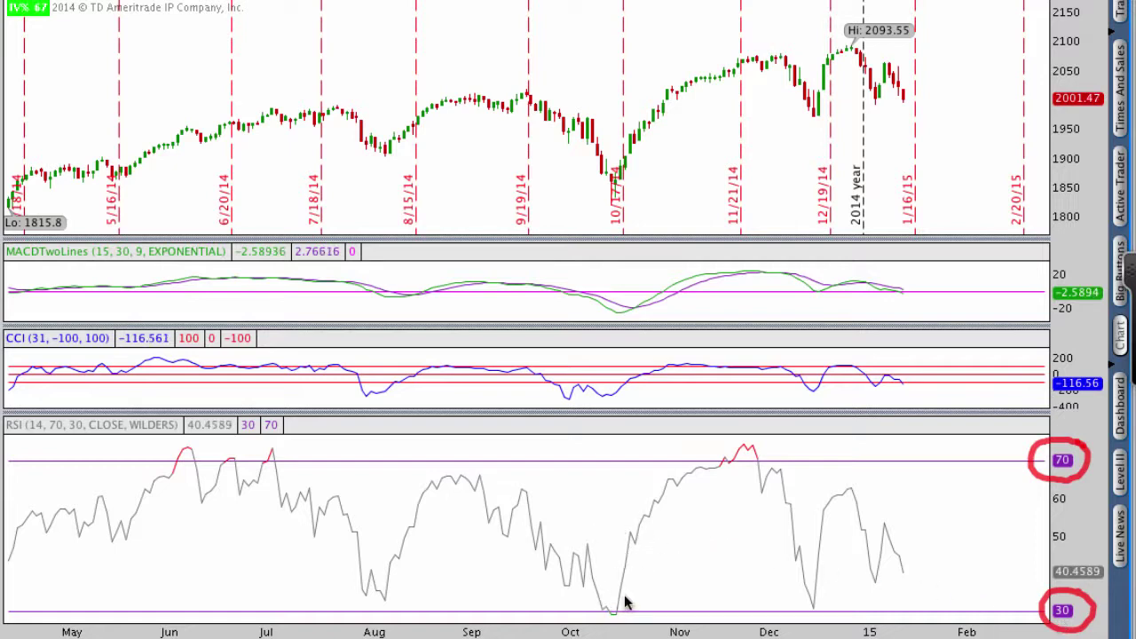
pyautogui.moveTo(621, 591)
pyautogui.mouseDown()
pyautogui.moveTo(581, 600)
pyautogui.moveTo(646, 627)
pyautogui.moveTo(600, 599)
pyautogui.mouseUp()
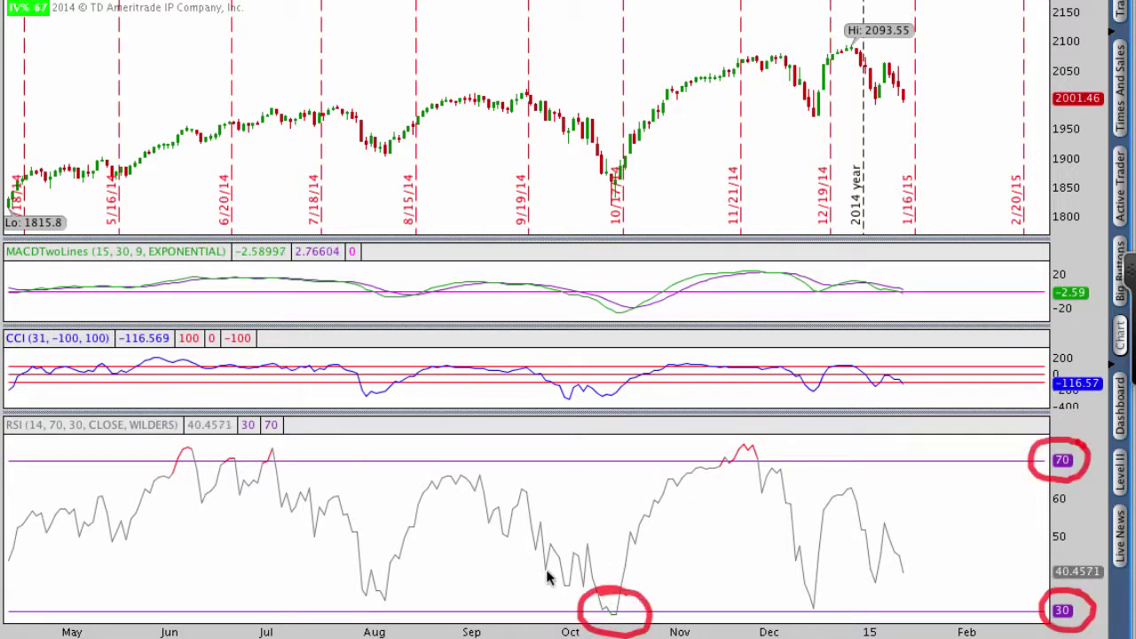
pyautogui.press('Escape')
pyautogui.moveTo(748, 432)
pyautogui.mouseDown()
pyautogui.moveTo(754, 471)
pyautogui.moveTo(760, 464)
pyautogui.mouseUp()
pyautogui.press('Escape')
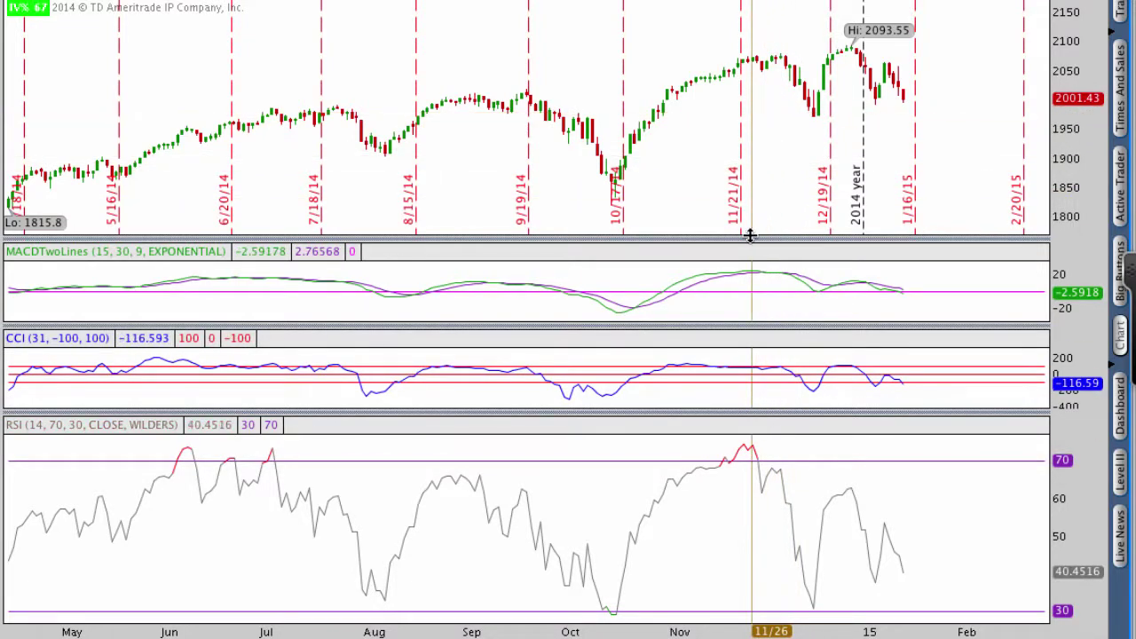
# Step: Enlarge the price pane and compare the mid-October RSI low with the price low above it
pyautogui.moveTo(750, 235); pyautogui.dragTo(754, 285)
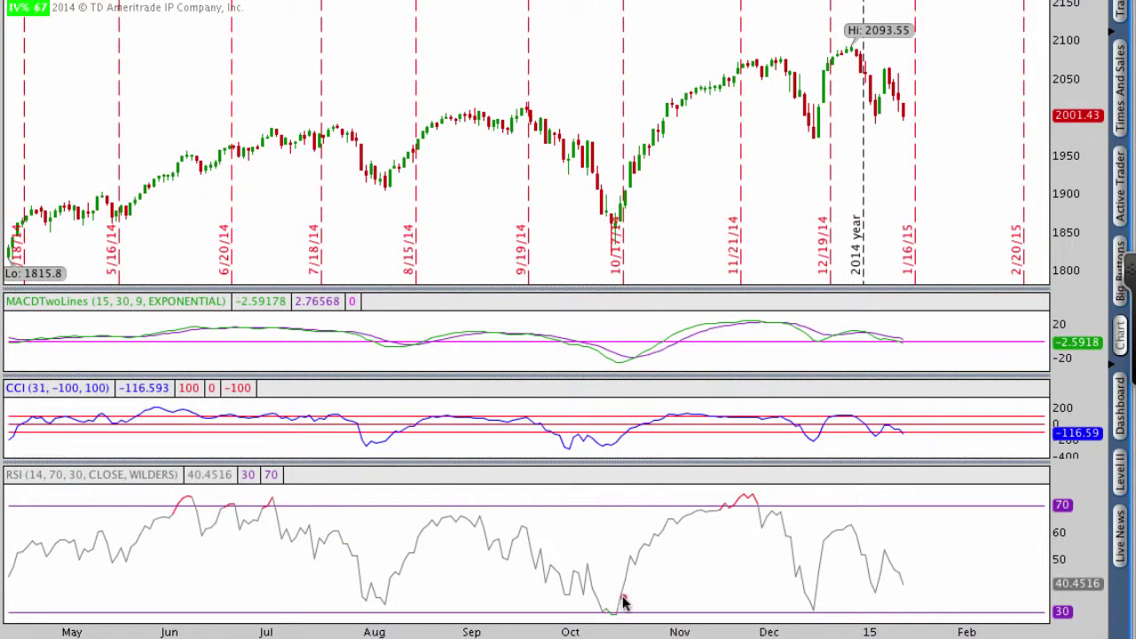
pyautogui.moveTo(623, 602)
pyautogui.mouseDown()
pyautogui.moveTo(586, 607)
pyautogui.moveTo(593, 627)
pyautogui.moveTo(636, 609)
pyautogui.mouseUp()
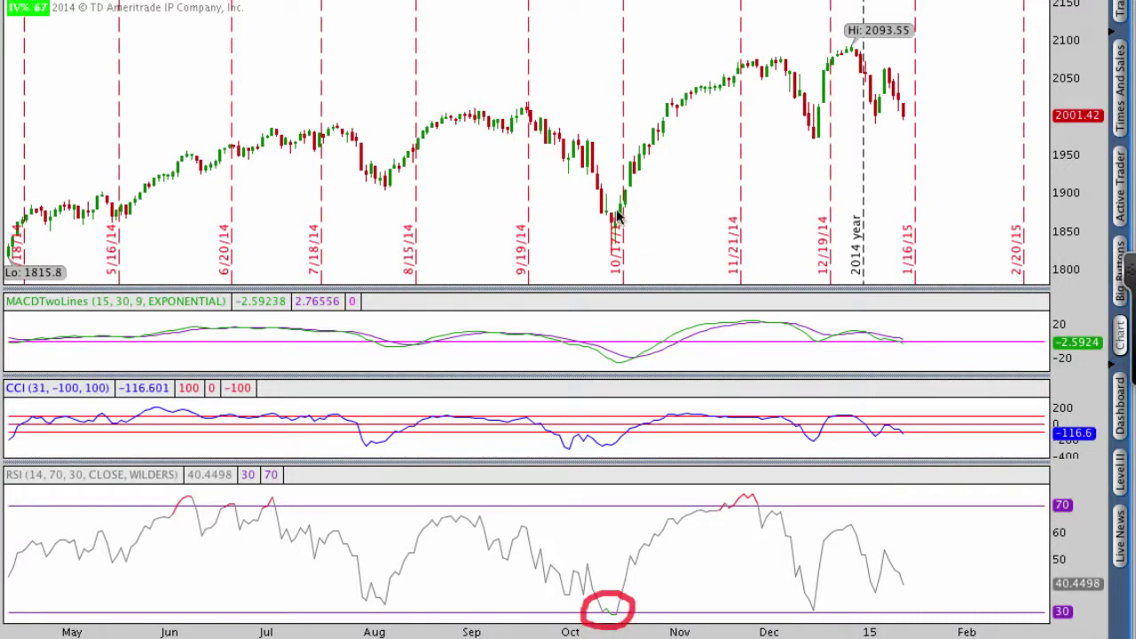
pyautogui.moveTo(619, 205)
pyautogui.mouseDown()
pyautogui.moveTo(596, 244)
pyautogui.moveTo(635, 220)
pyautogui.moveTo(620, 209)
pyautogui.mouseUp()
pyautogui.moveTo(609, 599)
pyautogui.mouseDown()
pyautogui.moveTo(604, 259)
pyautogui.moveTo(616, 261)
pyautogui.mouseUp()
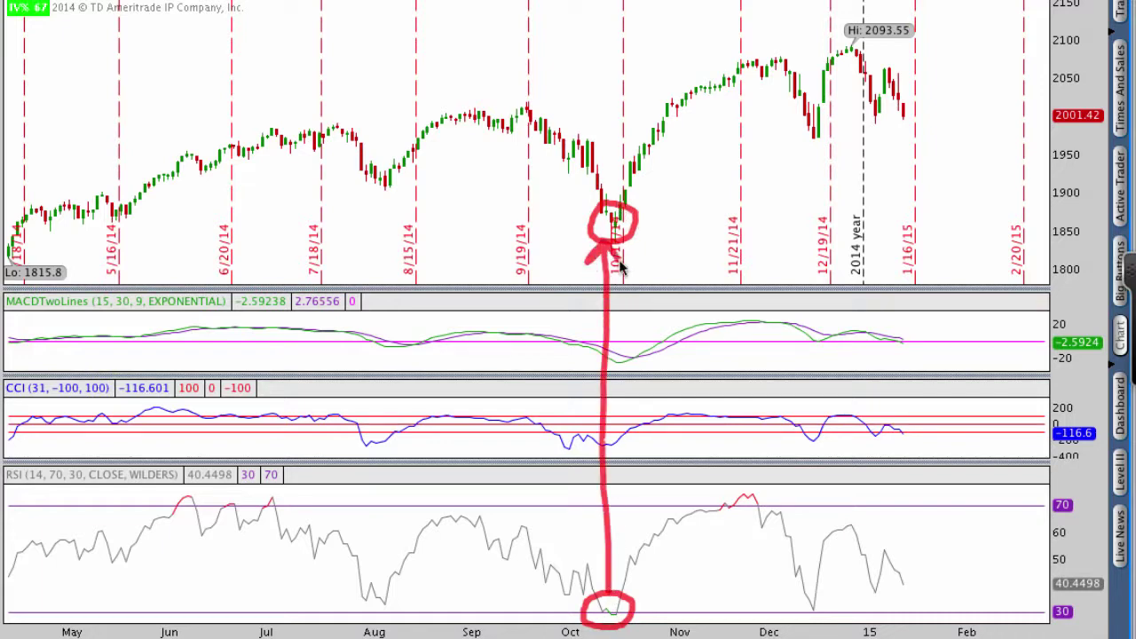
pyautogui.press('Escape')
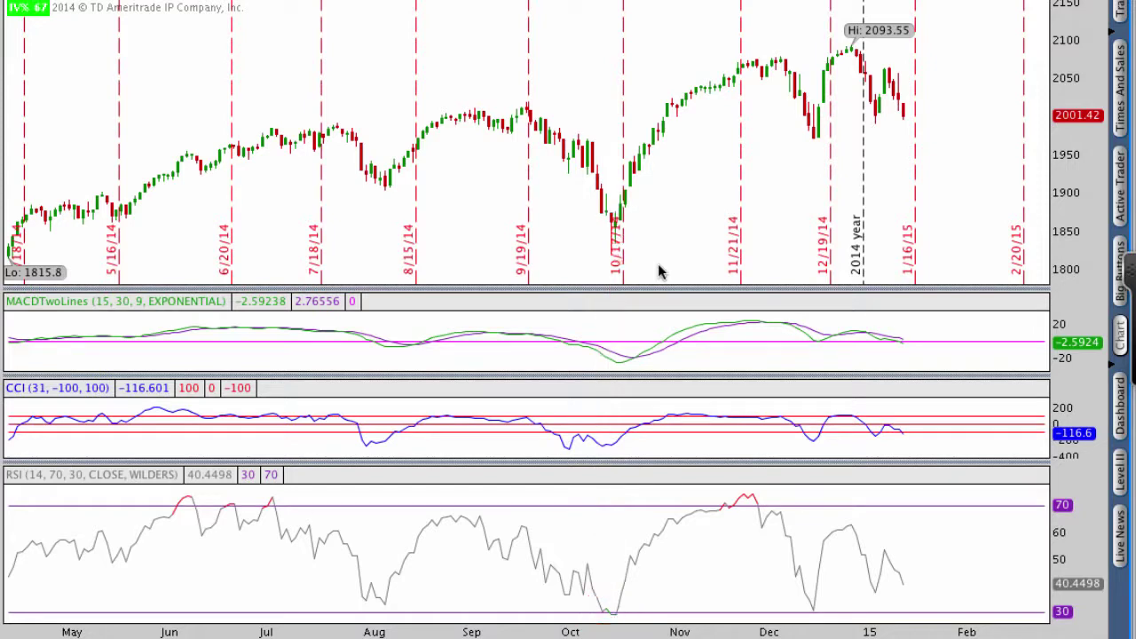
# Step: Compare the late-November RSI peak above 70 with the price top and the decline into mid-December
pyautogui.moveTo(748, 497)
pyautogui.mouseDown()
pyautogui.moveTo(743, 482)
pyautogui.moveTo(720, 512)
pyautogui.moveTo(766, 518)
pyautogui.moveTo(744, 482)
pyautogui.mouseUp()
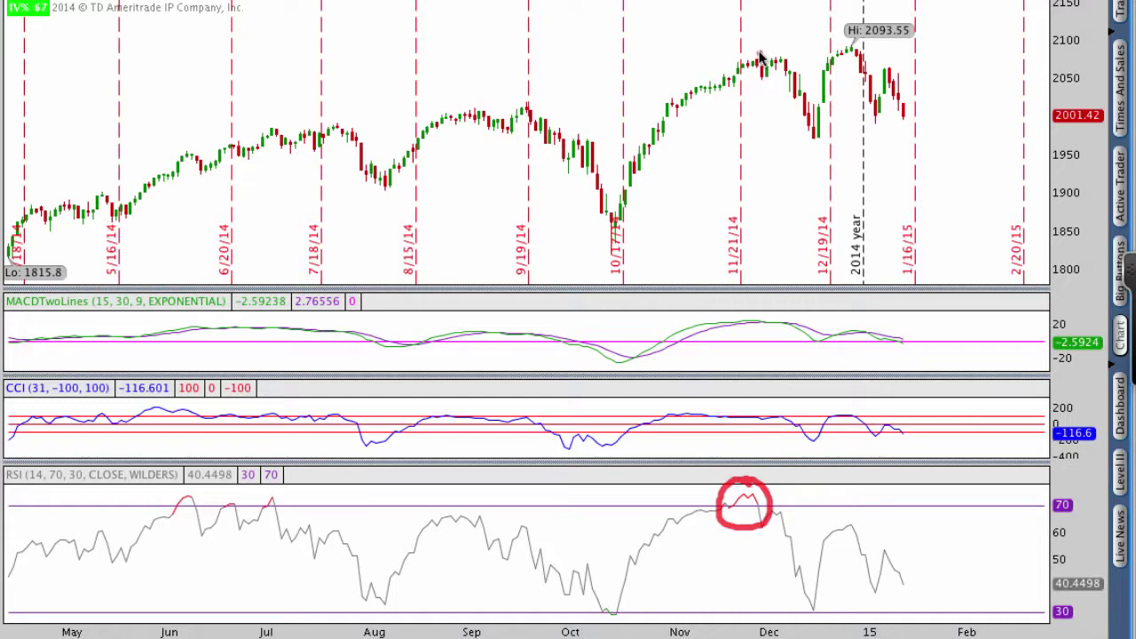
pyautogui.moveTo(759, 56)
pyautogui.mouseDown()
pyautogui.moveTo(731, 55)
pyautogui.moveTo(750, 85)
pyautogui.moveTo(786, 71)
pyautogui.moveTo(754, 55)
pyautogui.moveTo(809, 142)
pyautogui.moveTo(781, 131)
pyautogui.moveTo(809, 153)
pyautogui.moveTo(814, 135)
pyautogui.mouseUp()
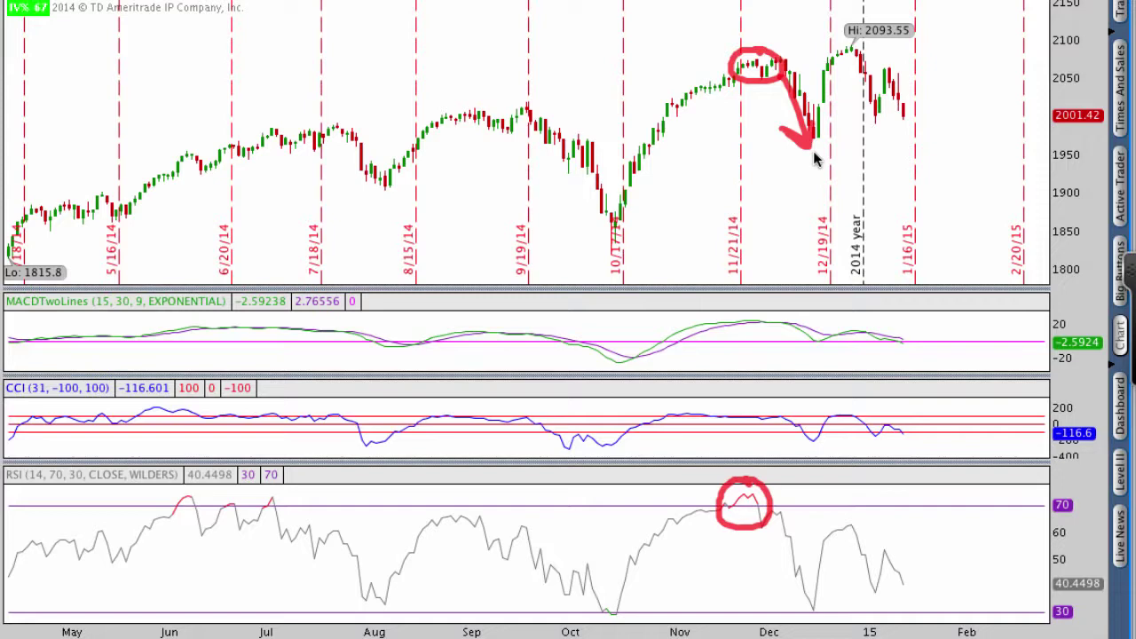
pyautogui.press('Escape')
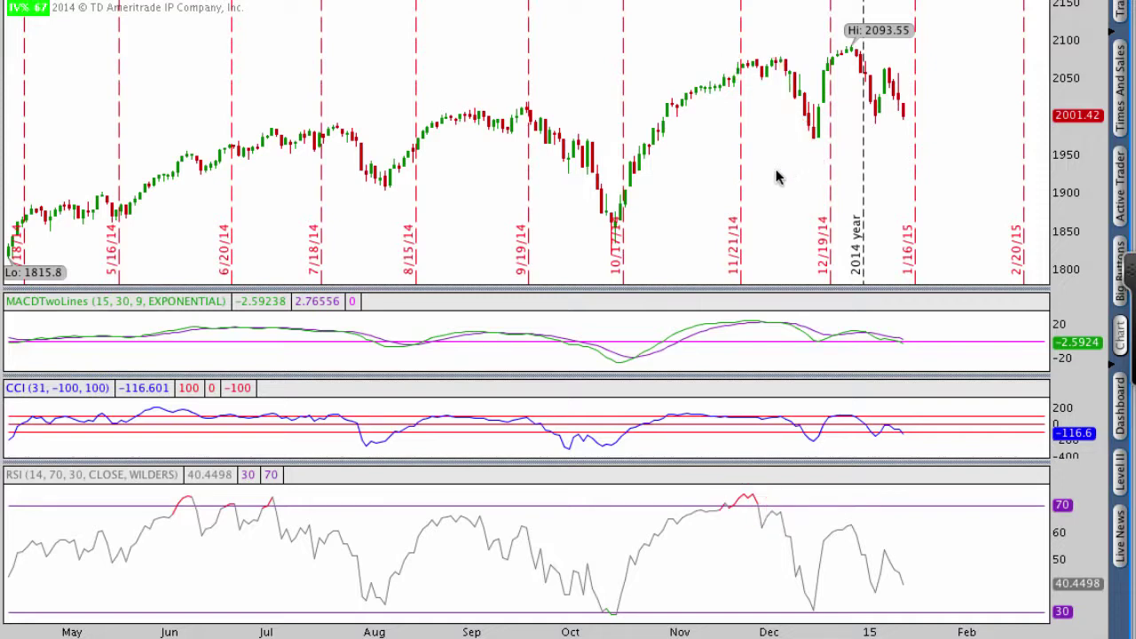
# Step: Compare the June and July RSI peaks above 70 with price through August, and review the October and late-November price turns
pyautogui.moveTo(282, 479)
pyautogui.mouseDown()
pyautogui.moveTo(195, 484)
pyautogui.moveTo(158, 507)
pyautogui.moveTo(184, 524)
pyautogui.moveTo(280, 529)
pyautogui.moveTo(295, 494)
pyautogui.moveTo(275, 482)
pyautogui.mouseUp()
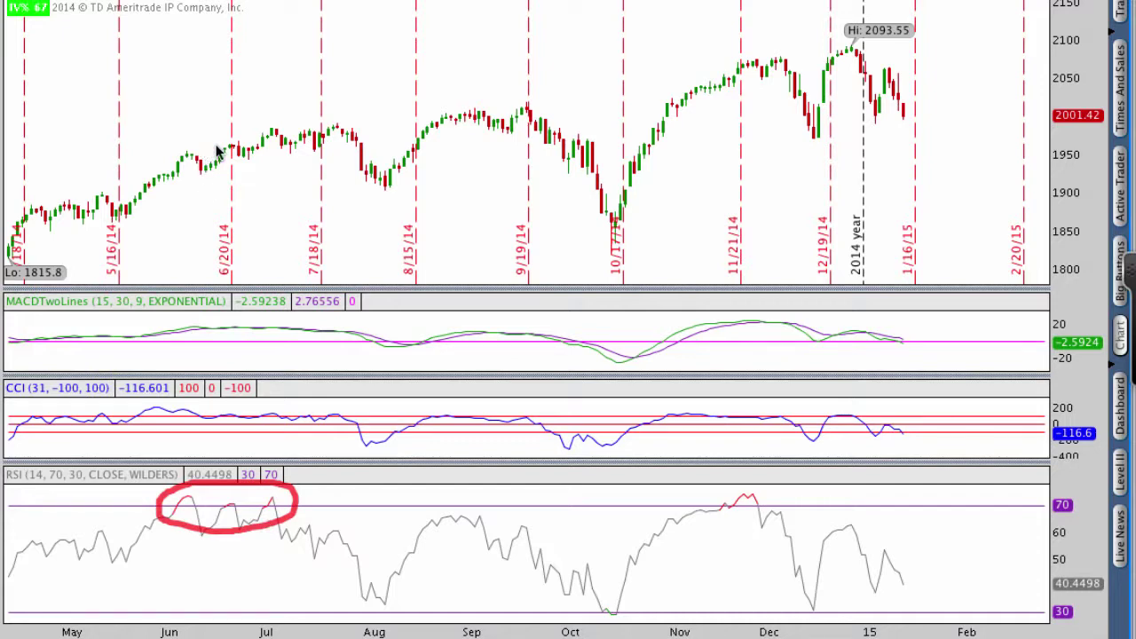
pyautogui.moveTo(216, 151)
pyautogui.mouseDown()
pyautogui.moveTo(199, 142)
pyautogui.moveTo(176, 169)
pyautogui.moveTo(253, 171)
pyautogui.moveTo(326, 142)
pyautogui.moveTo(194, 139)
pyautogui.mouseUp()
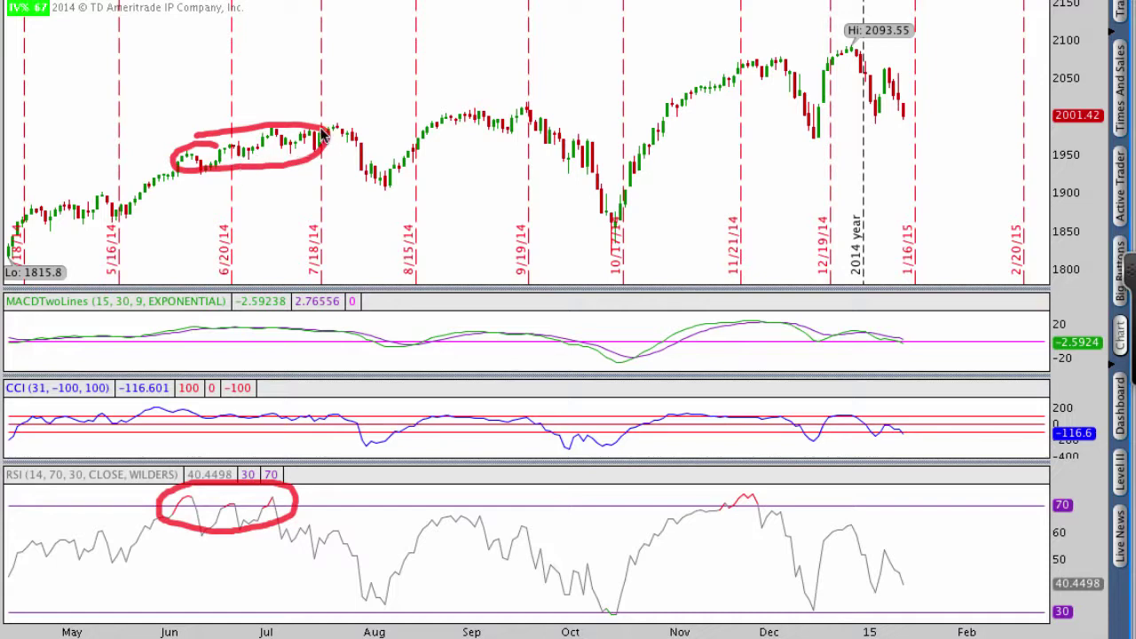
pyautogui.moveTo(335, 133)
pyautogui.mouseDown()
pyautogui.moveTo(380, 178)
pyautogui.moveTo(360, 177)
pyautogui.moveTo(391, 182)
pyautogui.mouseUp()
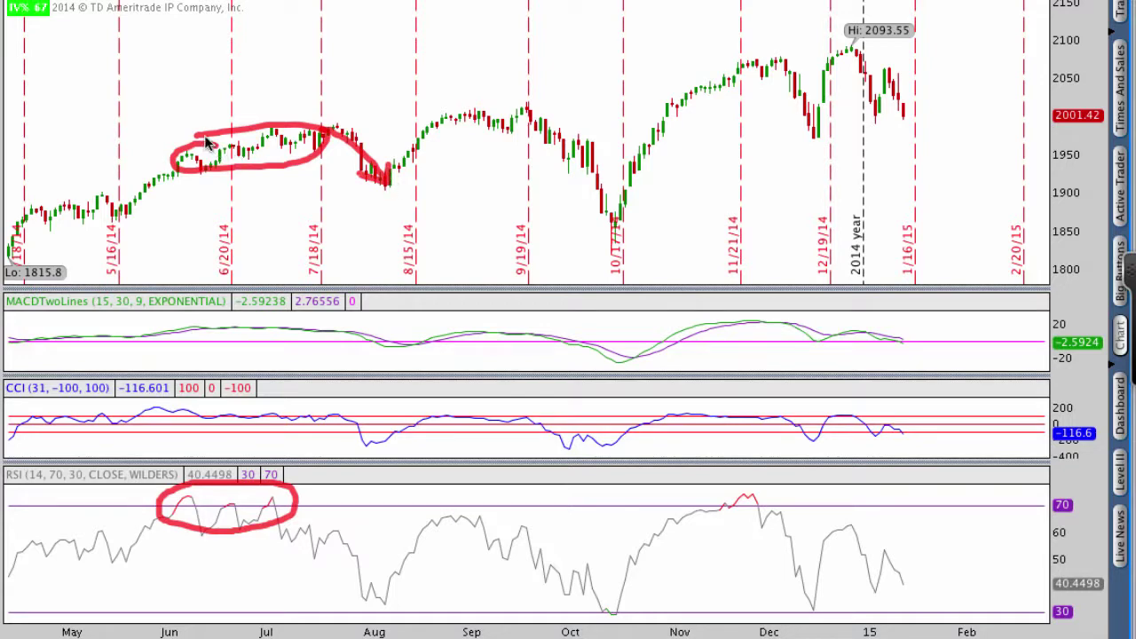
pyautogui.moveTo(206, 142); pyautogui.dragTo(190, 145)
pyautogui.moveTo(621, 222)
pyautogui.mouseDown()
pyautogui.moveTo(610, 204)
pyautogui.moveTo(595, 238)
pyautogui.moveTo(623, 205)
pyautogui.mouseUp()
pyautogui.moveTo(755, 74)
pyautogui.mouseDown()
pyautogui.moveTo(775, 61)
pyautogui.moveTo(759, 71)
pyautogui.mouseUp()
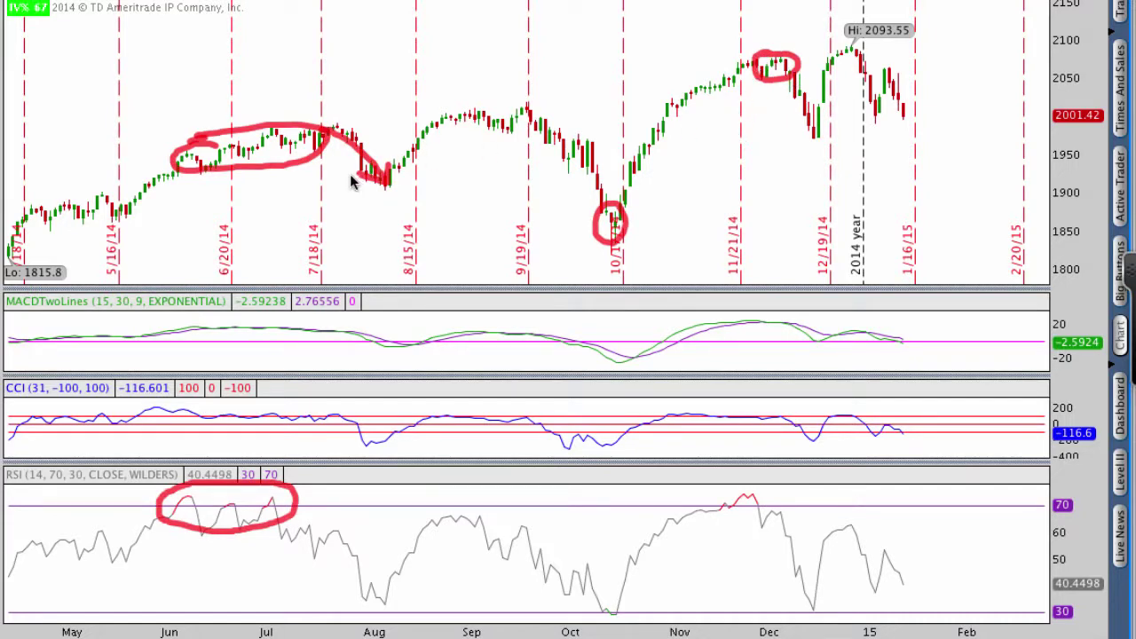
pyautogui.press('Escape')
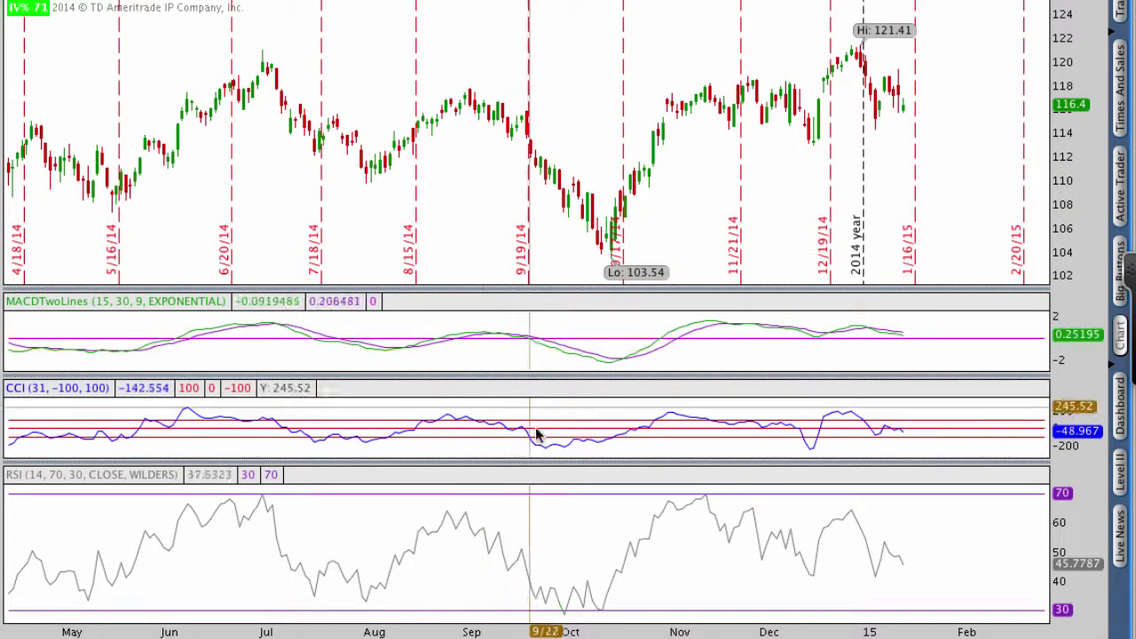
# Step: Enlarge the CCI and MACD panes on the new symbol's chart and trace the CCI's swings from April to December
pyautogui.moveTo(543, 463); pyautogui.dragTo(551, 504)
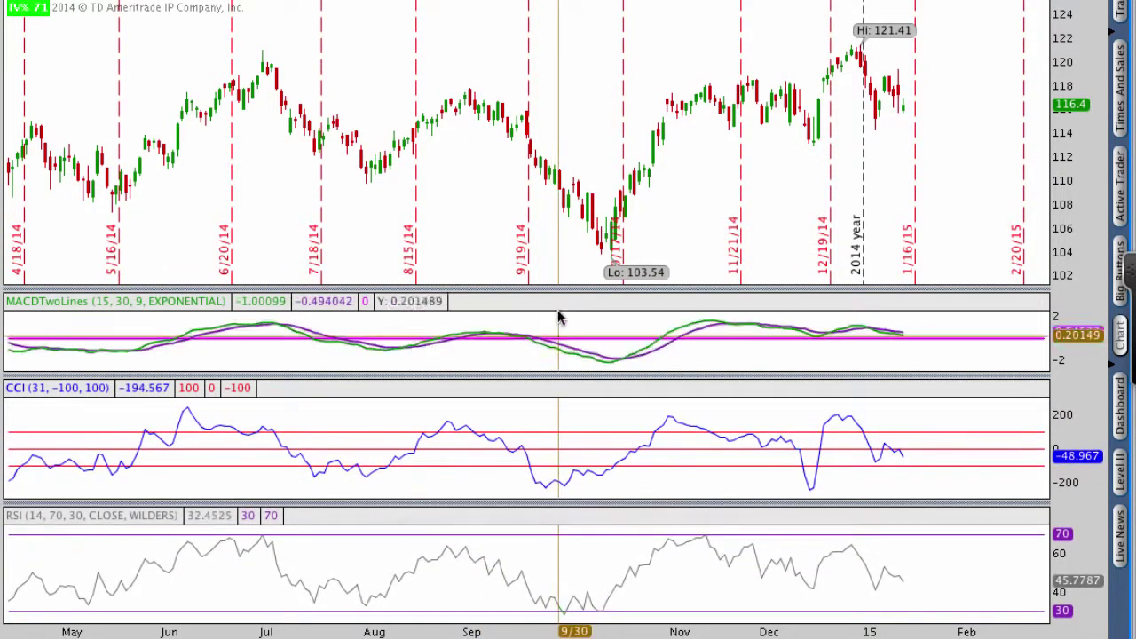
pyautogui.moveTo(558, 286); pyautogui.dragTo(550, 247)
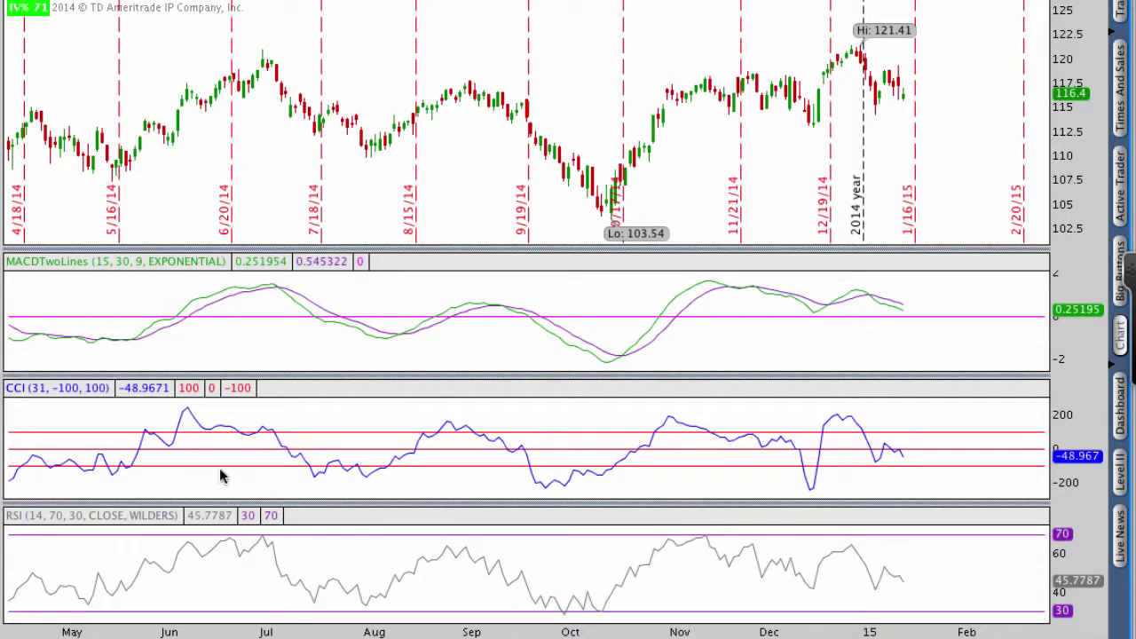
pyautogui.moveTo(30, 477)
pyautogui.mouseDown()
pyautogui.moveTo(150, 432)
pyautogui.moveTo(419, 458)
pyautogui.moveTo(628, 460)
pyautogui.moveTo(760, 437)
pyautogui.moveTo(808, 486)
pyautogui.mouseUp()
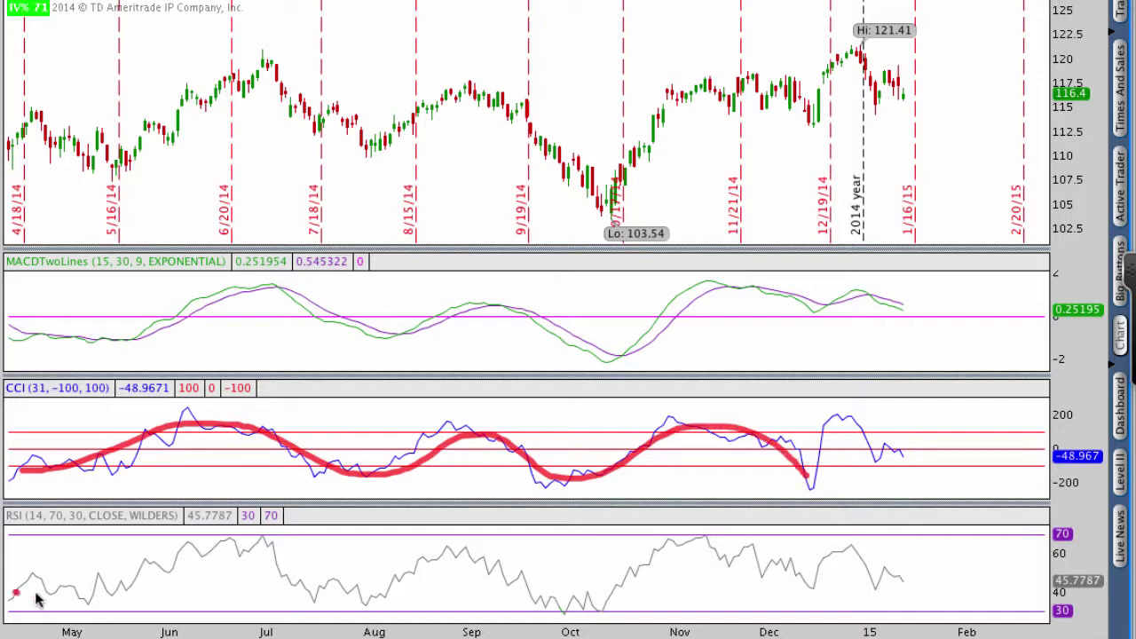
# Step: Trace the RSI and MACD swings from April to December and line up the early-September peaks of all three studies with the price
pyautogui.moveTo(14, 592)
pyautogui.mouseDown()
pyautogui.moveTo(174, 548)
pyautogui.moveTo(304, 574)
pyautogui.moveTo(446, 564)
pyautogui.moveTo(542, 599)
pyautogui.moveTo(665, 573)
pyautogui.moveTo(807, 583)
pyautogui.mouseUp()
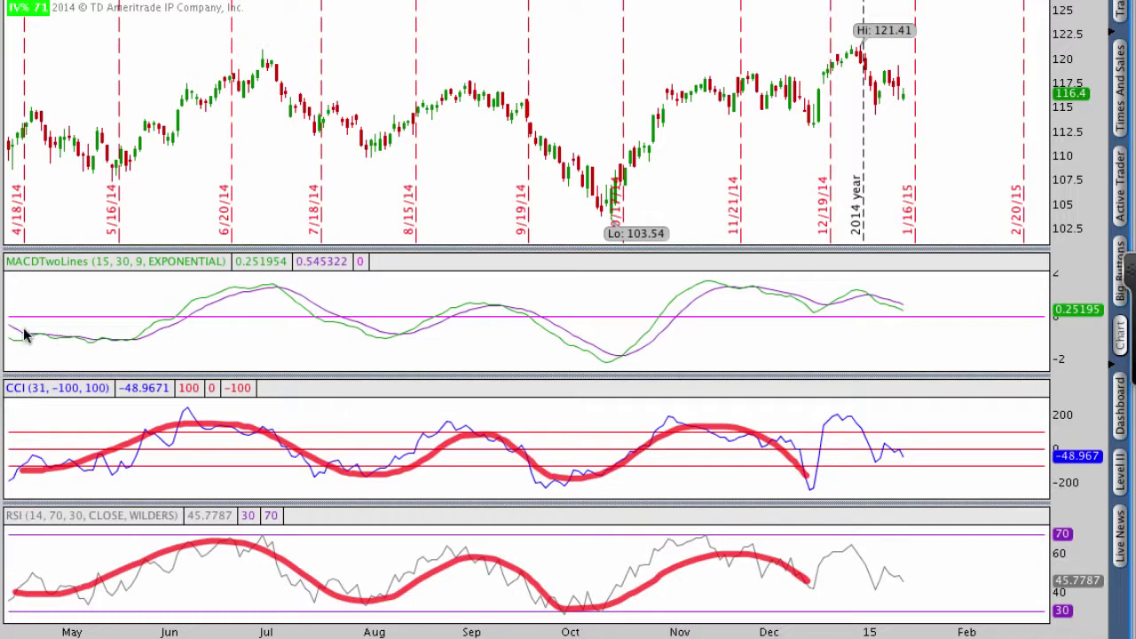
pyautogui.moveTo(22, 330)
pyautogui.mouseDown()
pyautogui.moveTo(195, 335)
pyautogui.moveTo(317, 311)
pyautogui.moveTo(464, 322)
pyautogui.moveTo(565, 349)
pyautogui.moveTo(695, 323)
pyautogui.moveTo(799, 323)
pyautogui.mouseUp()
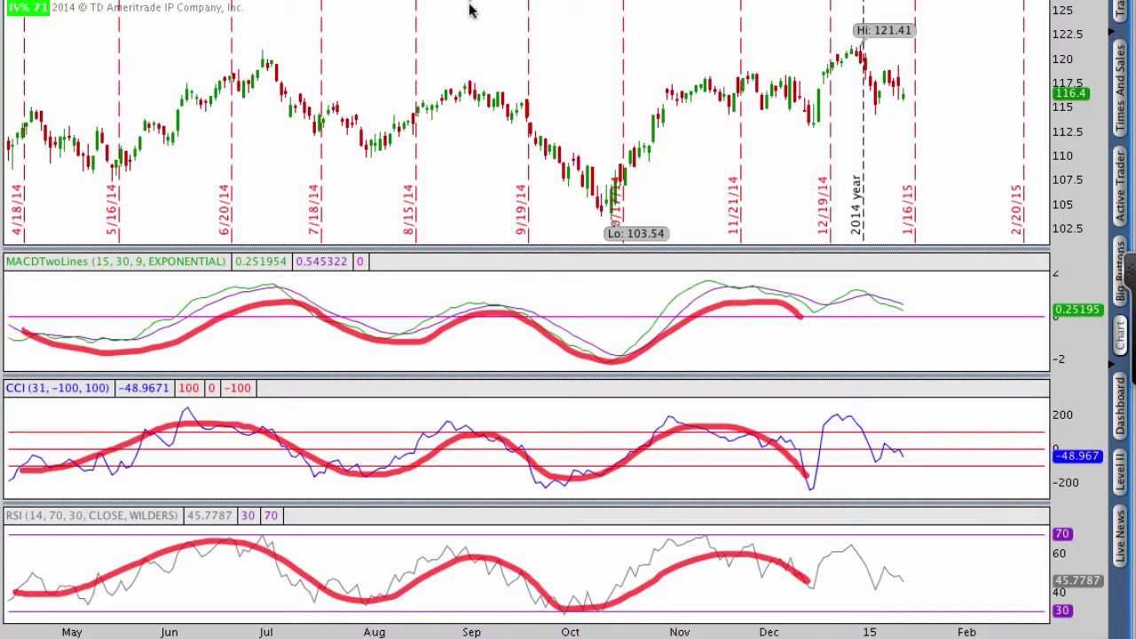
pyautogui.moveTo(470, 4)
pyautogui.mouseDown()
pyautogui.moveTo(494, 332)
pyautogui.moveTo(473, 632)
pyautogui.mouseUp()
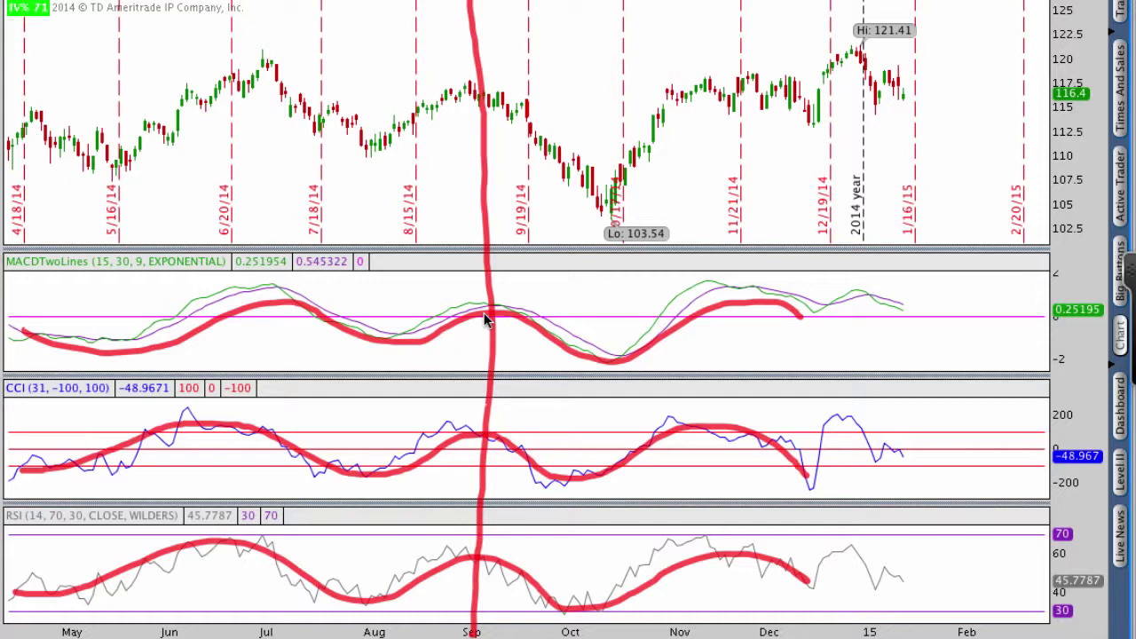
pyautogui.press('Escape')
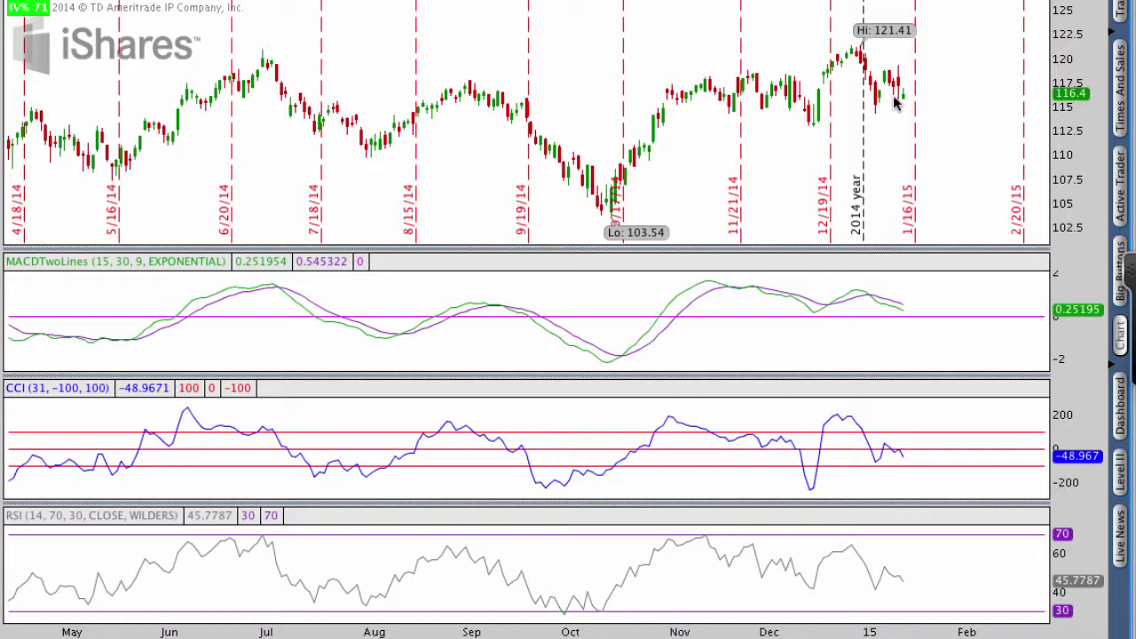
# Step: Compare the price's turn down from its year-end high with the latest January direction of the MACD, CCI and RSI, and project the price's next move
pyautogui.moveTo(822, 92)
pyautogui.mouseDown()
pyautogui.moveTo(847, 53)
pyautogui.moveTo(887, 64)
pyautogui.moveTo(899, 89)
pyautogui.moveTo(901, 64)
pyautogui.mouseUp()
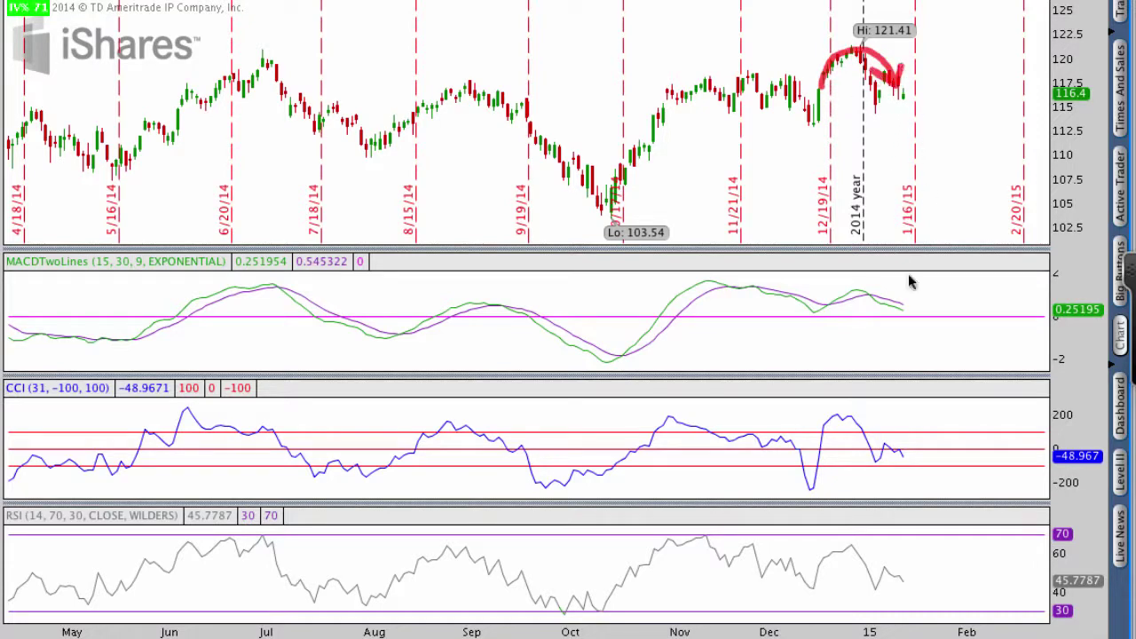
pyautogui.moveTo(866, 289); pyautogui.dragTo(918, 324)
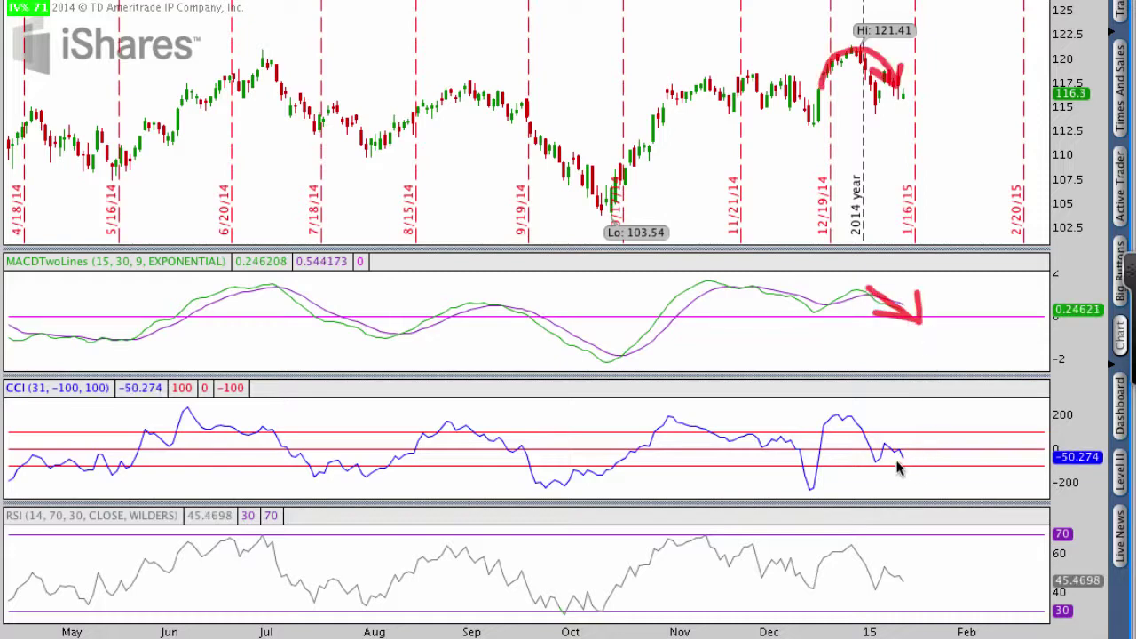
pyautogui.moveTo(896, 455); pyautogui.dragTo(913, 463)
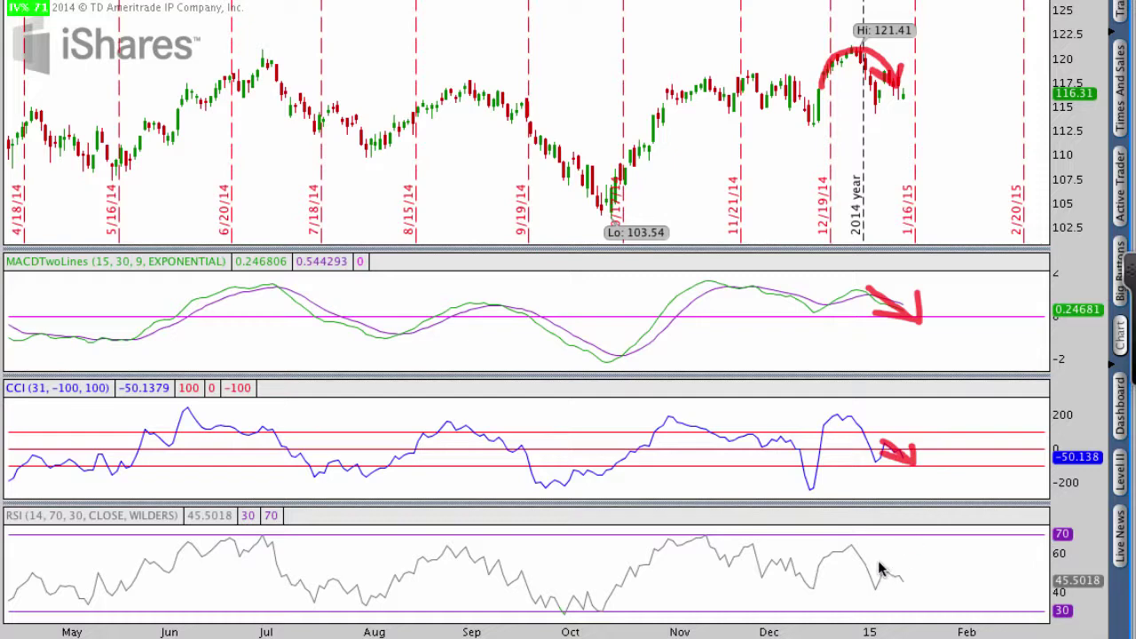
pyautogui.moveTo(877, 568); pyautogui.dragTo(911, 584)
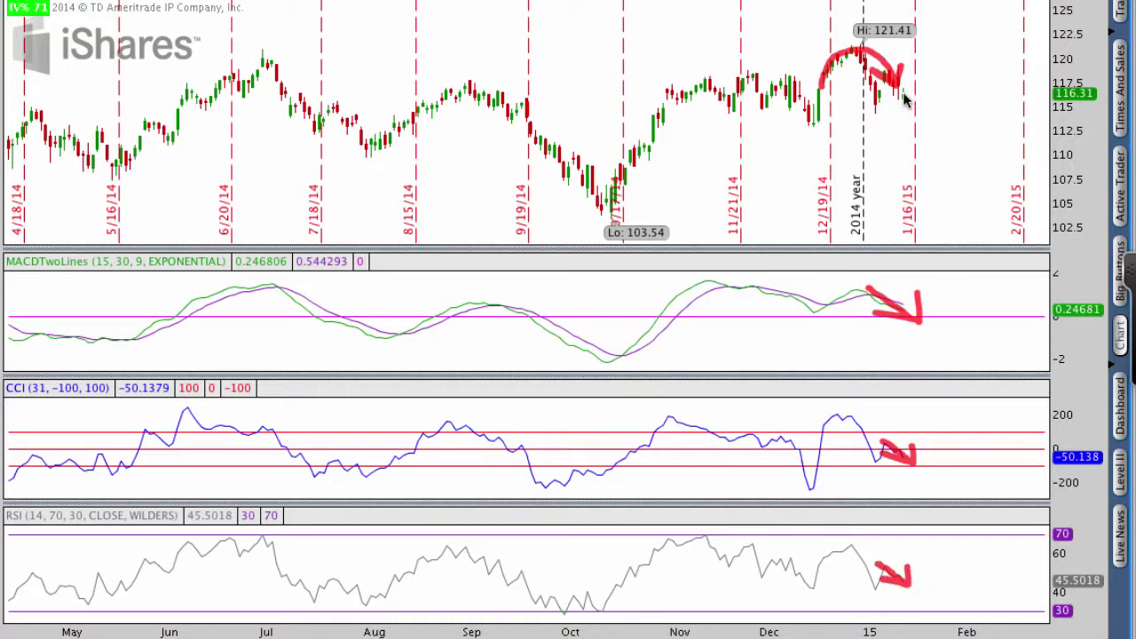
pyautogui.moveTo(903, 101)
pyautogui.mouseDown()
pyautogui.moveTo(918, 127)
pyautogui.moveTo(907, 125)
pyautogui.moveTo(929, 107)
pyautogui.mouseUp()
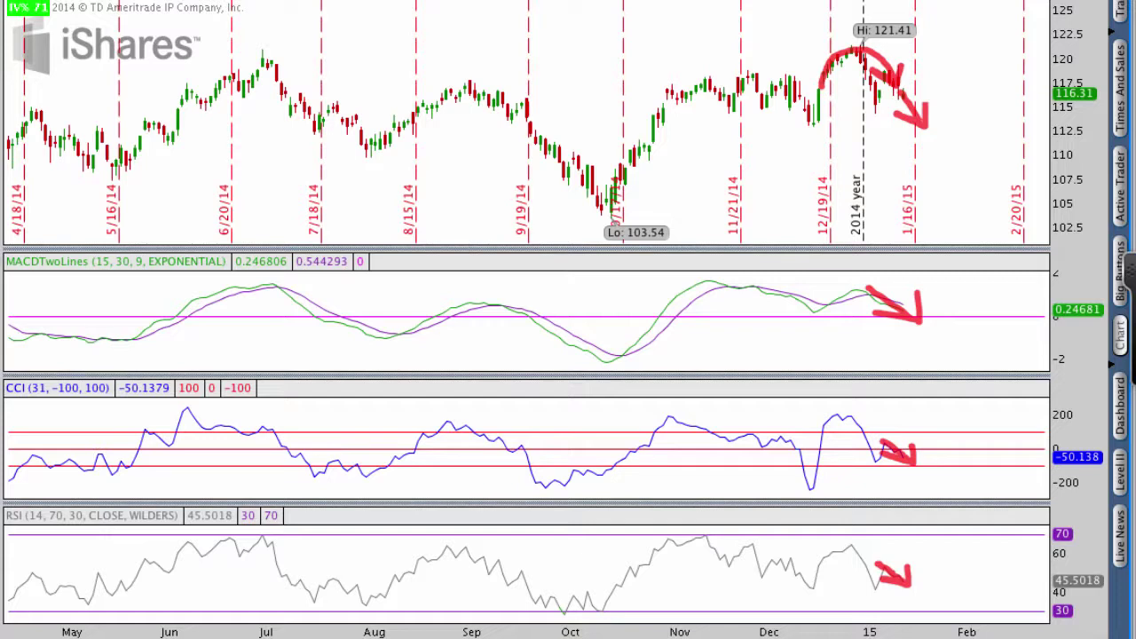
pyautogui.press('Escape')
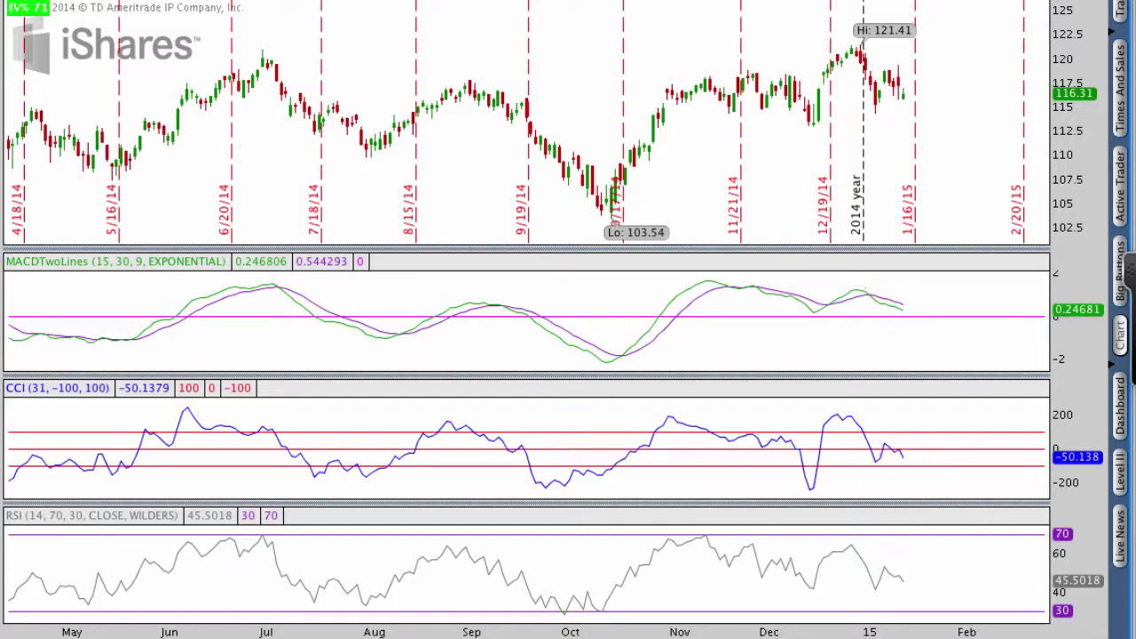